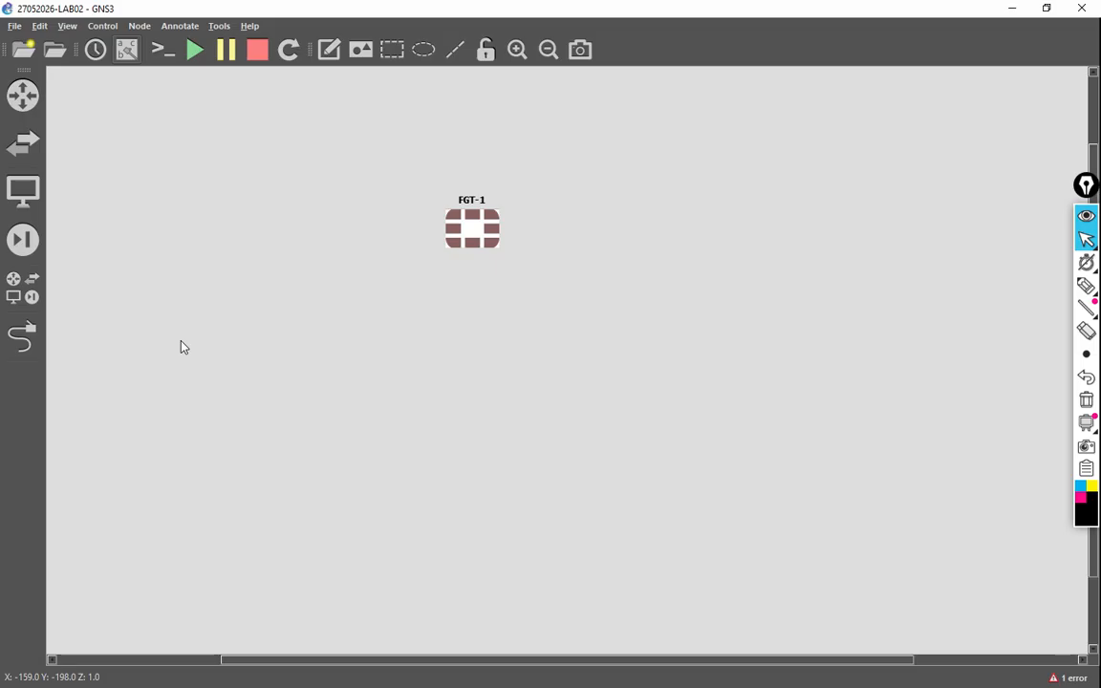
Step: Add a Cloud1 node on the GNS3 VM and position it above-left of FGT-1
click(23, 287)
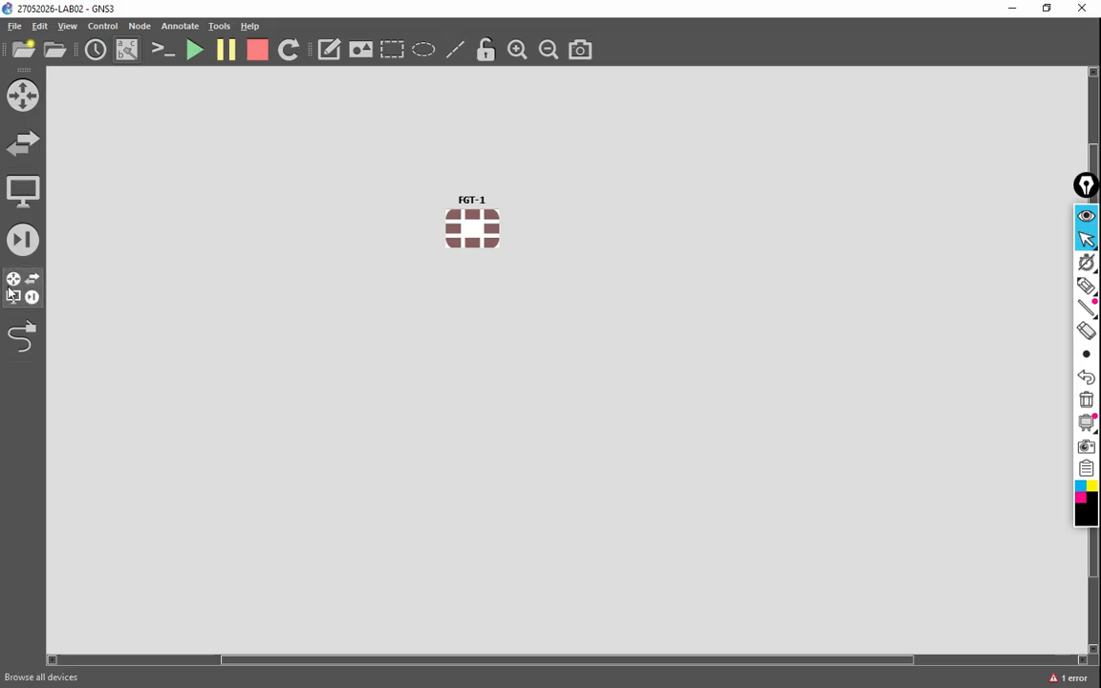
drag(78, 139, 363, 146)
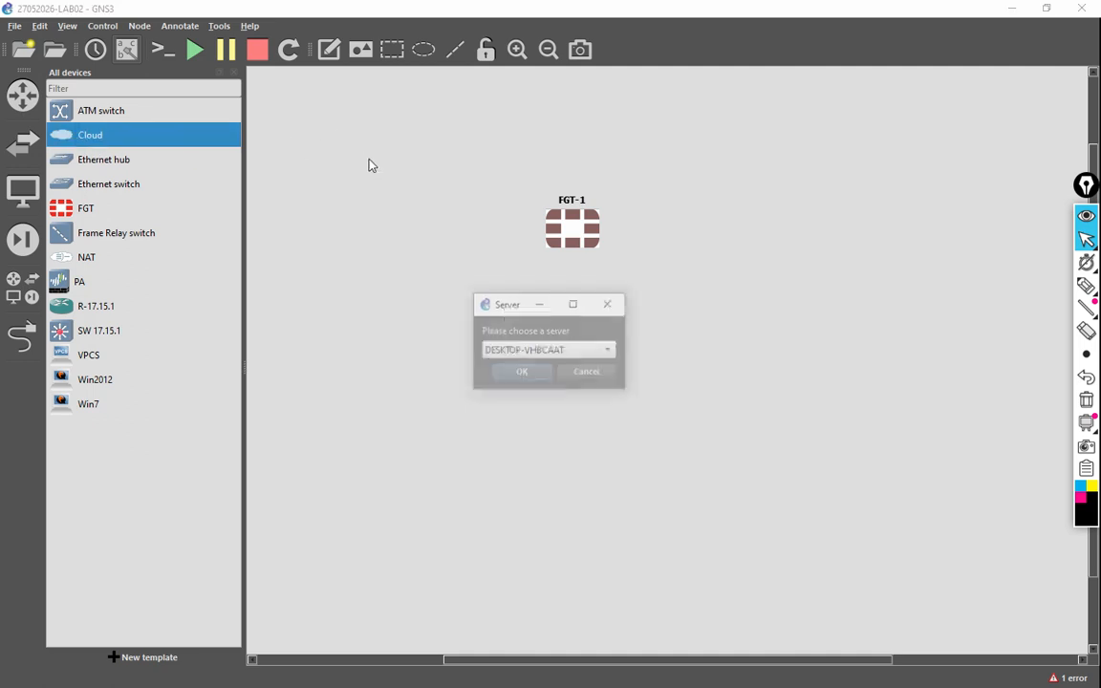
click(516, 350)
click(545, 373)
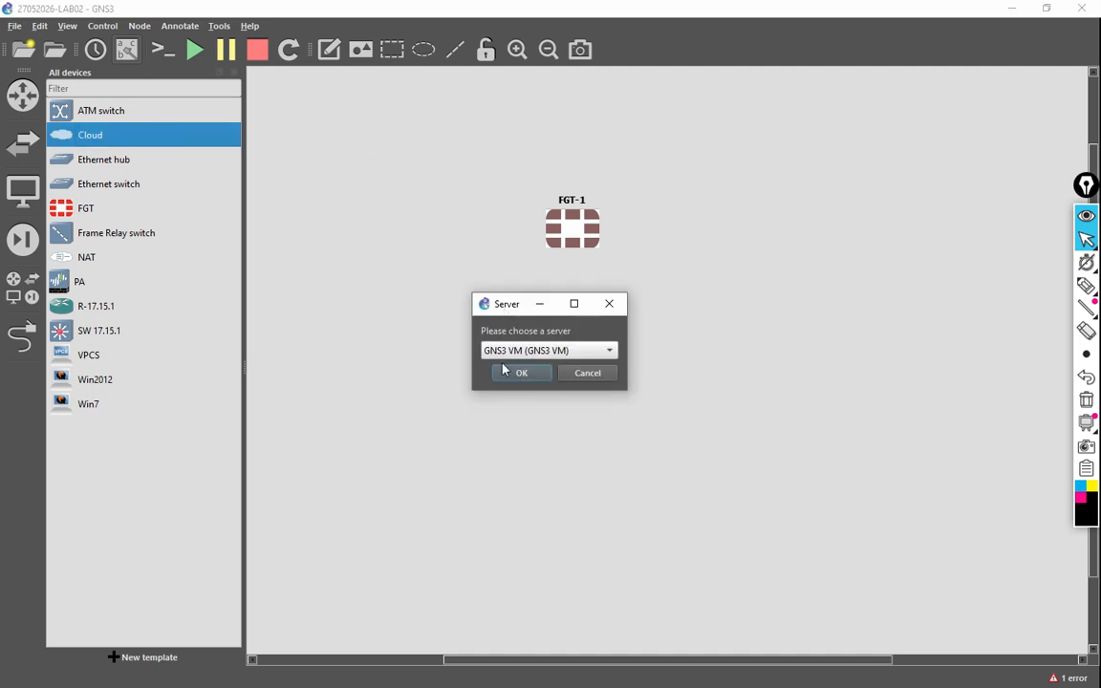
click(524, 372)
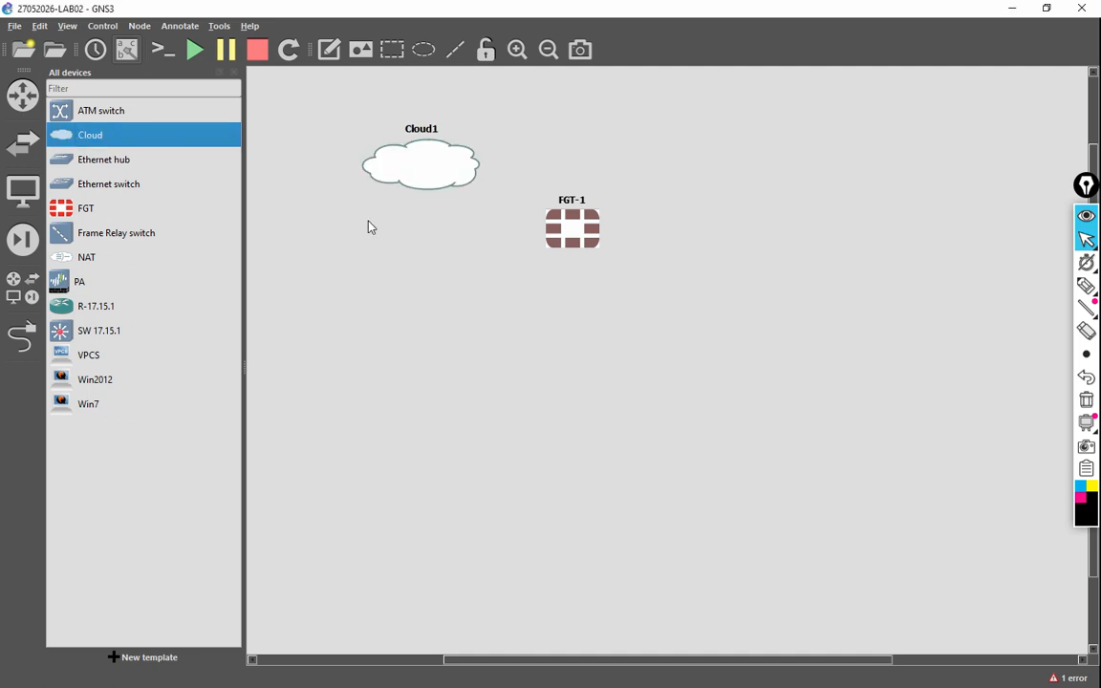
click(219, 72)
drag(309, 164, 236, 137)
Step: Link Cloud1 eth0 to FGT-1 Port10, tidy the port labels, and place switch SW1 below FGT-1
click(23, 336)
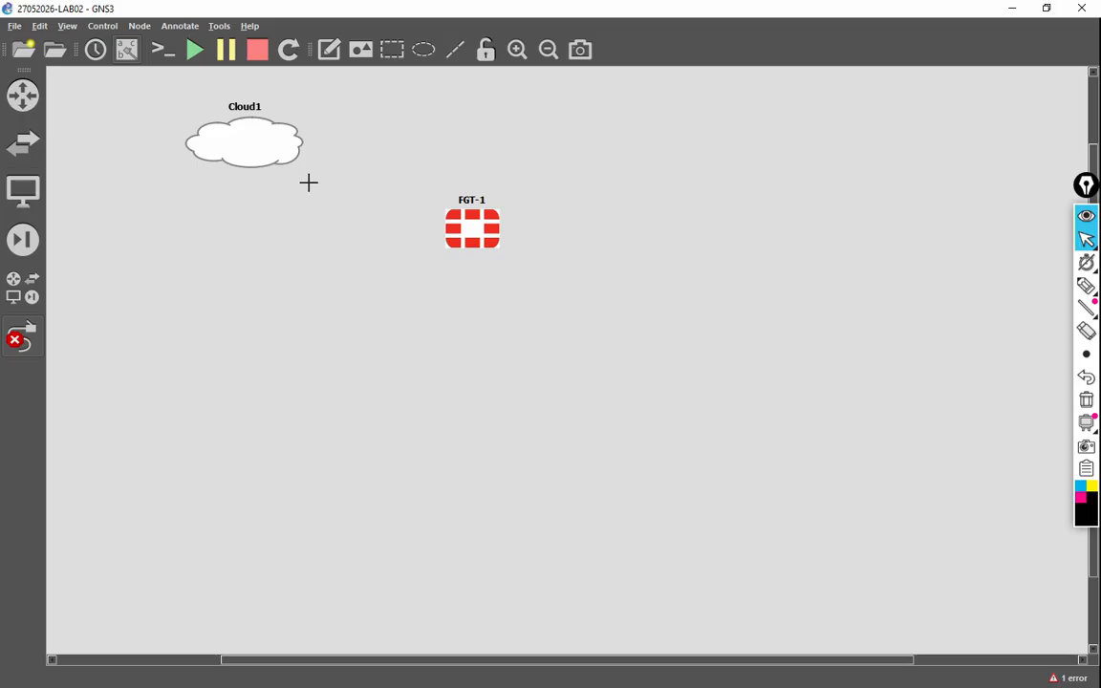
click(289, 152)
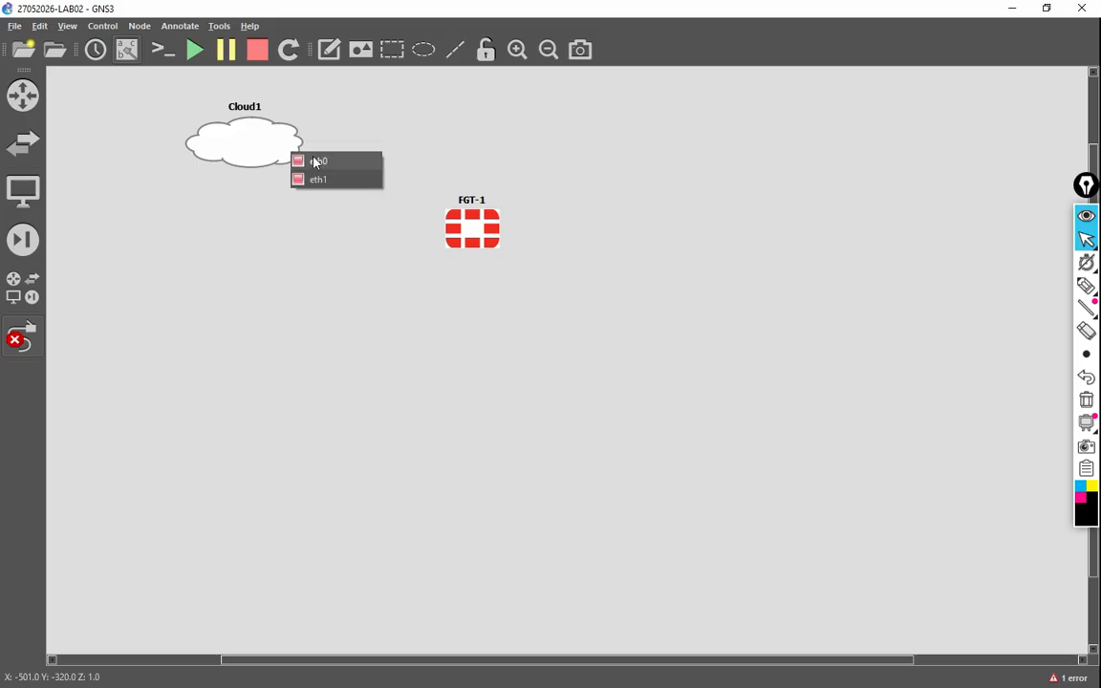
click(311, 159)
click(453, 218)
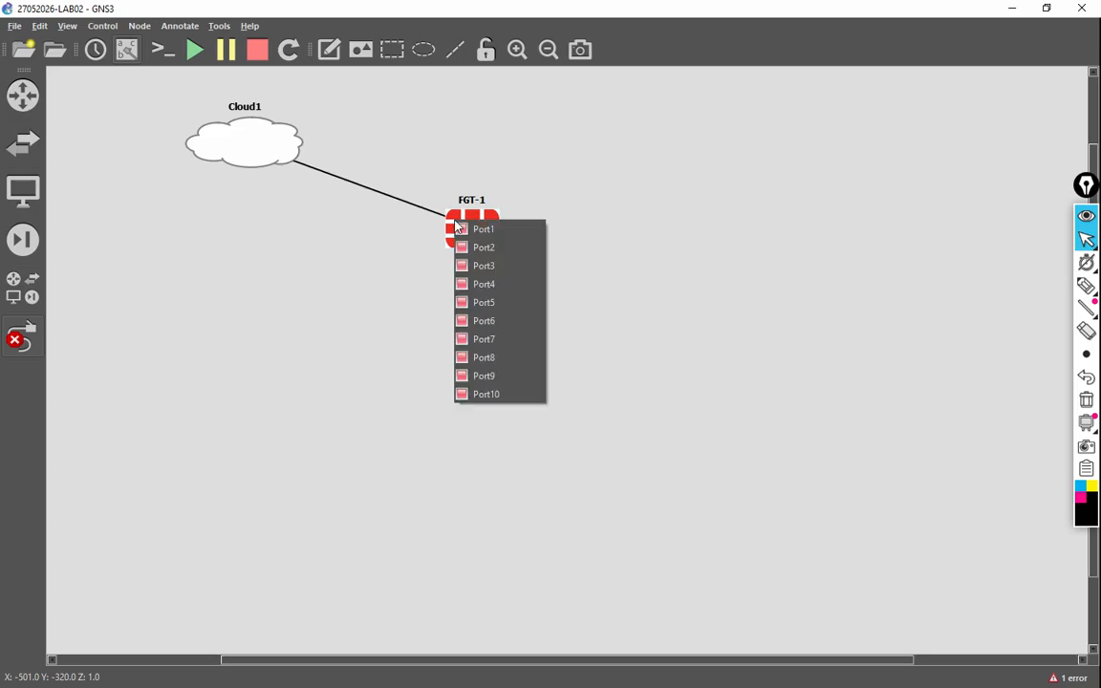
click(497, 393)
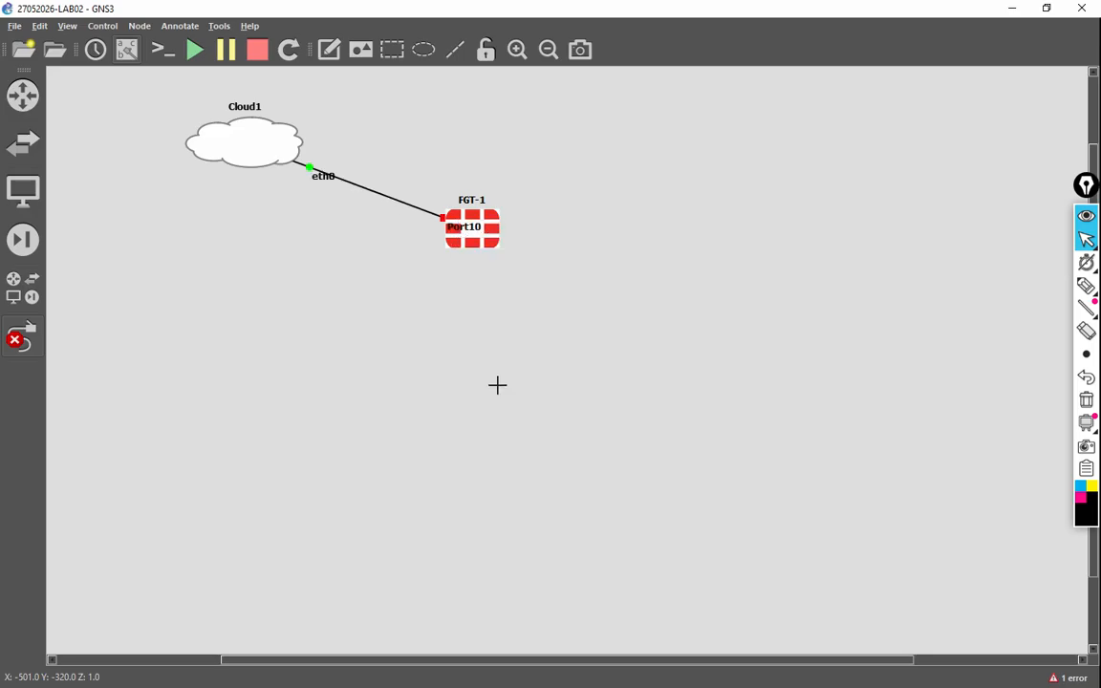
drag(467, 230, 424, 225)
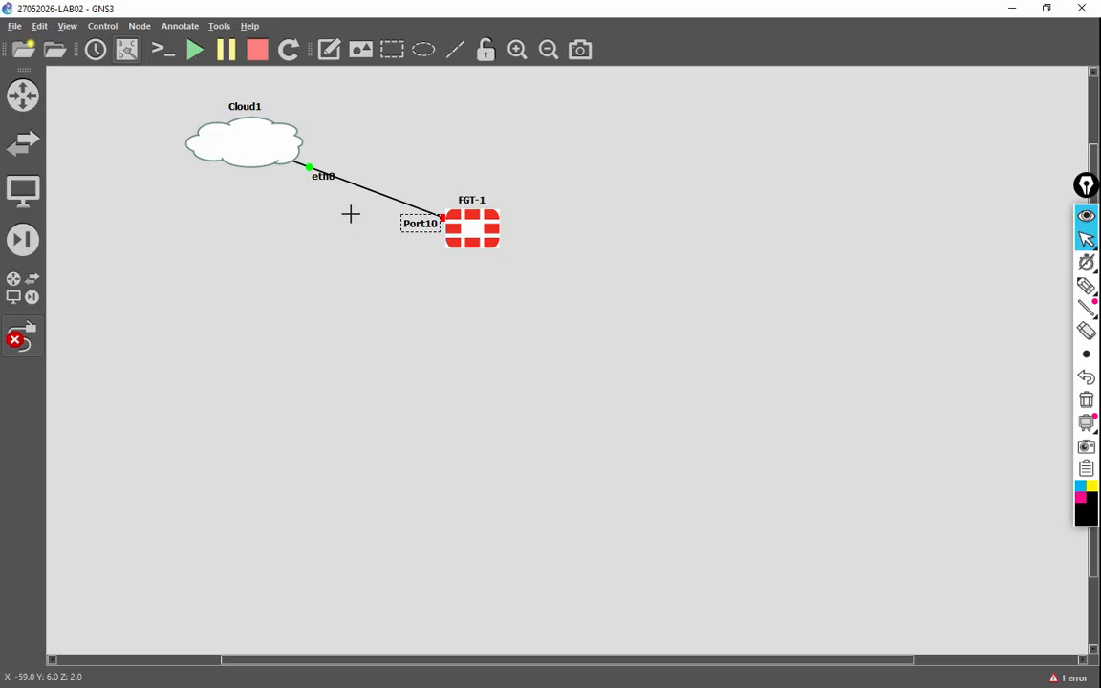
click(324, 180)
drag(326, 181, 327, 164)
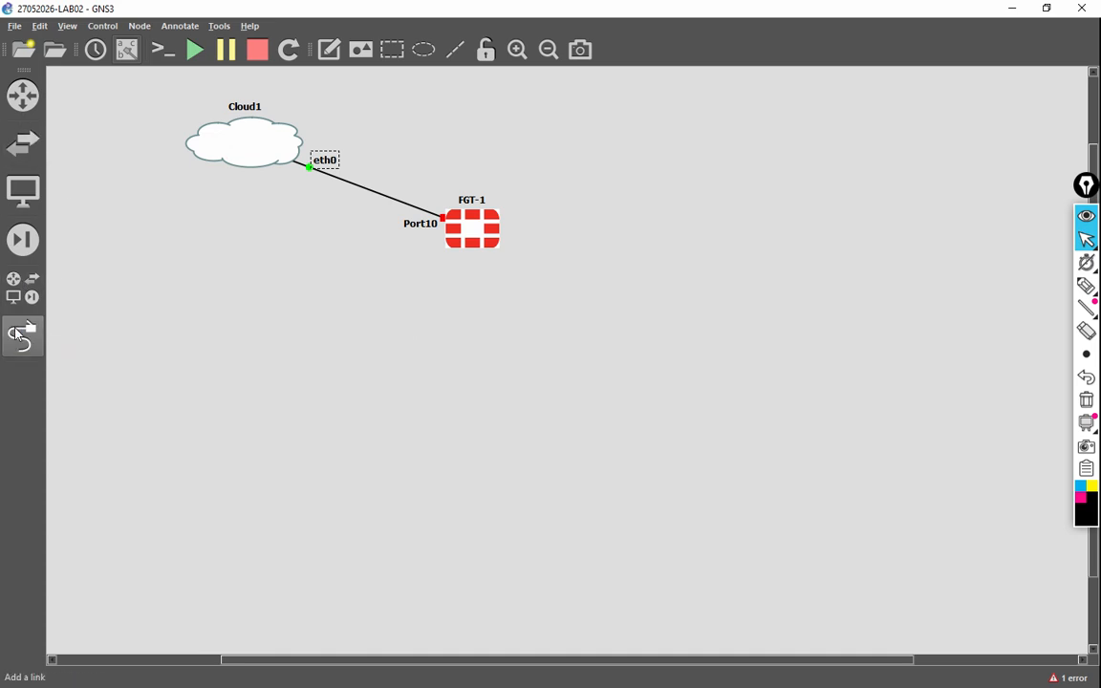
click(23, 144)
drag(110, 222, 573, 363)
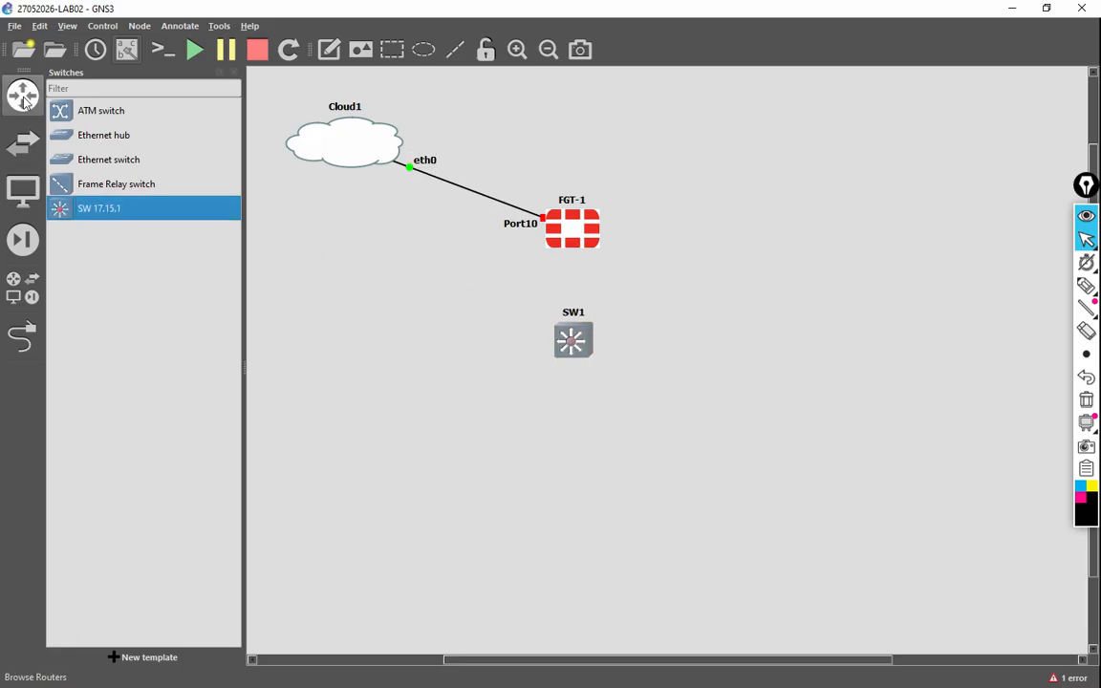
Step: Add VPCS hosts PC1 and PC2 on the GNS3 VM below SW1, aligned side by side
click(23, 190)
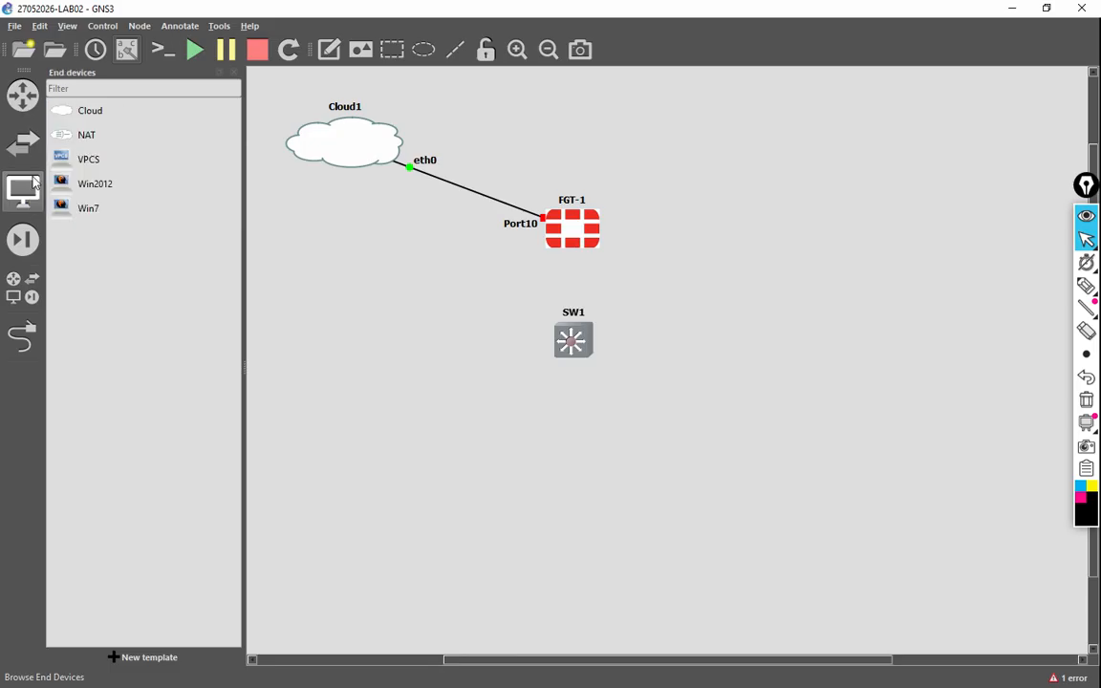
drag(94, 164, 464, 422)
click(540, 352)
click(539, 372)
click(522, 380)
drag(133, 165, 575, 425)
click(533, 354)
click(531, 371)
click(533, 375)
mouse_move(655, 458)
mouse_down()
mouse_move(644, 449)
mouse_move(655, 441)
mouse_up()
drag(494, 444, 500, 449)
drag(645, 448, 647, 450)
Step: Add a NAT1 node on the GNS3 VM to the right of FGT-1
click(96, 142)
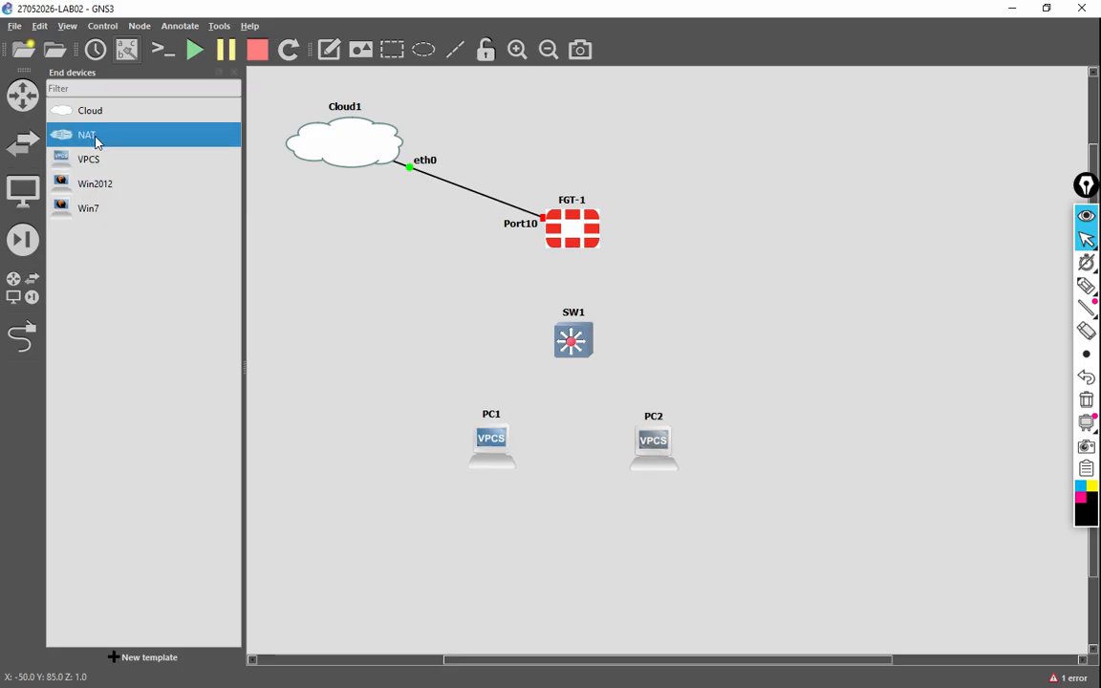
drag(88, 139, 765, 234)
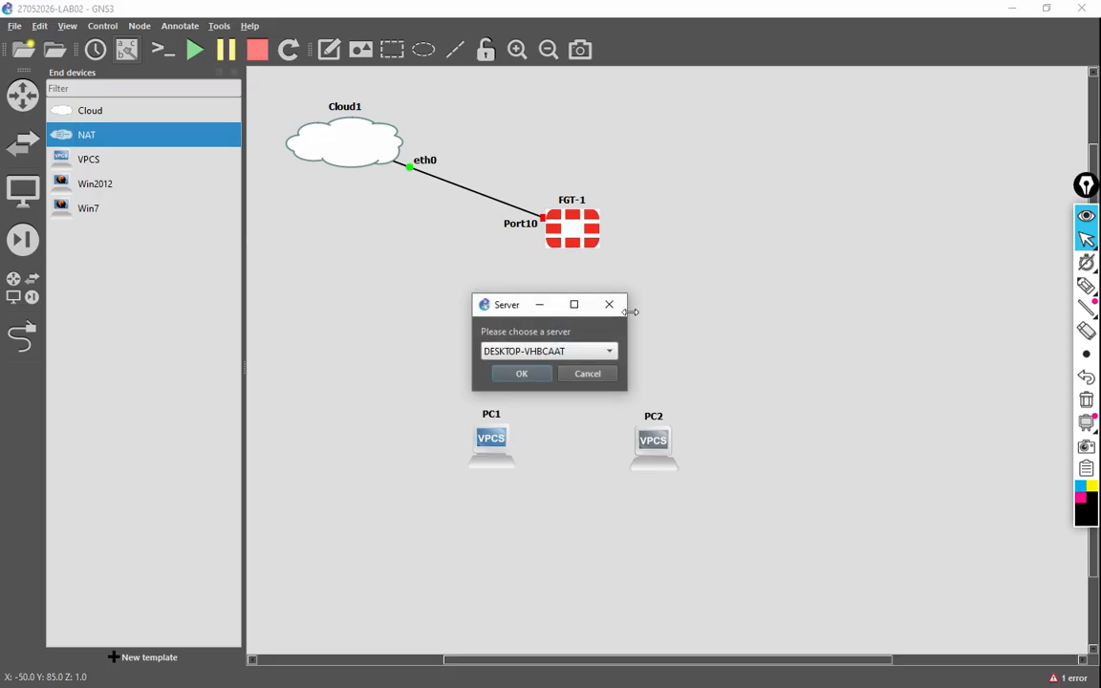
click(584, 354)
click(563, 371)
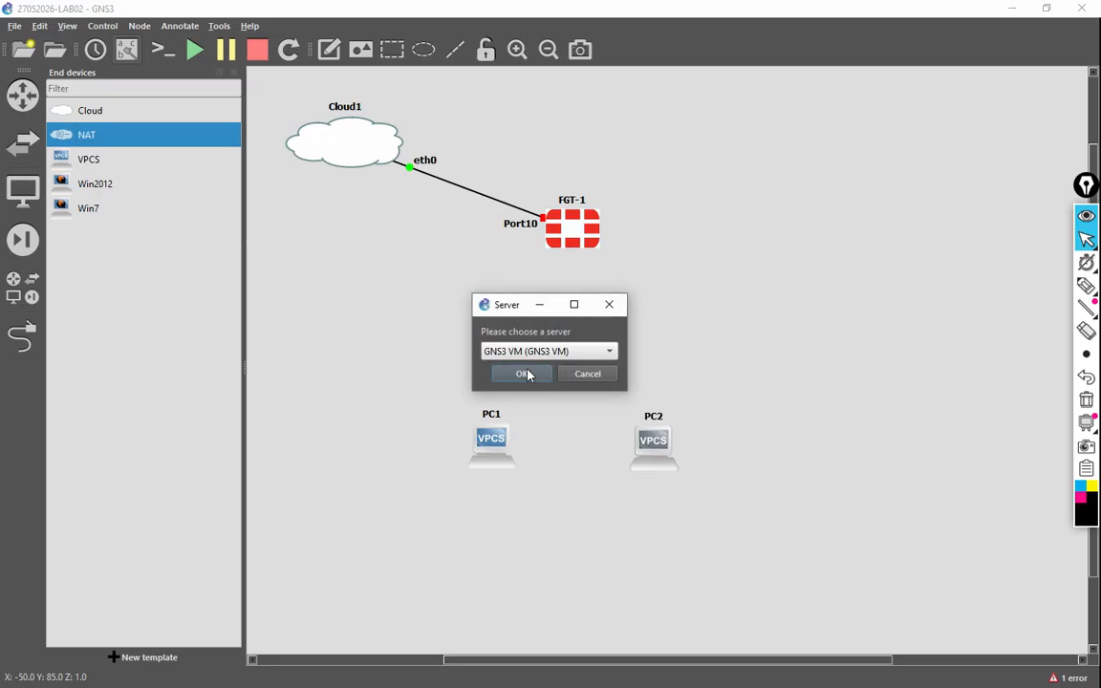
click(524, 374)
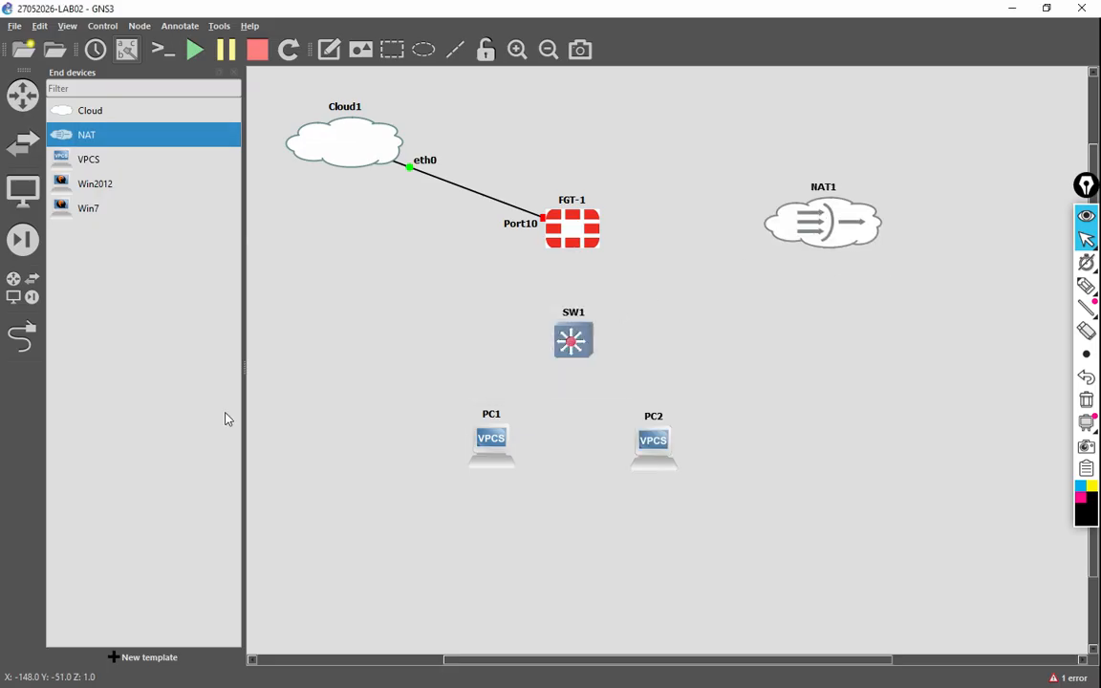
click(233, 73)
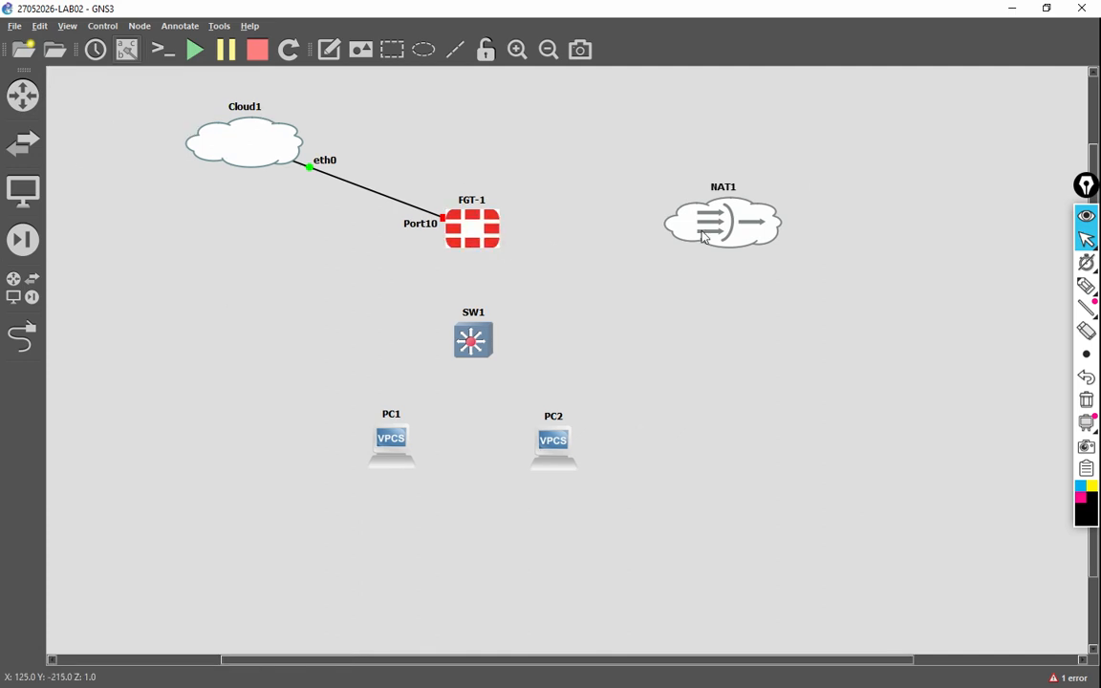
Step: Cable FGT-1 Port1 to NAT1 nat0 and FGT-1 Port2 to SW1 Ethernet0/0
click(22, 334)
click(466, 240)
click(492, 243)
click(695, 234)
click(721, 239)
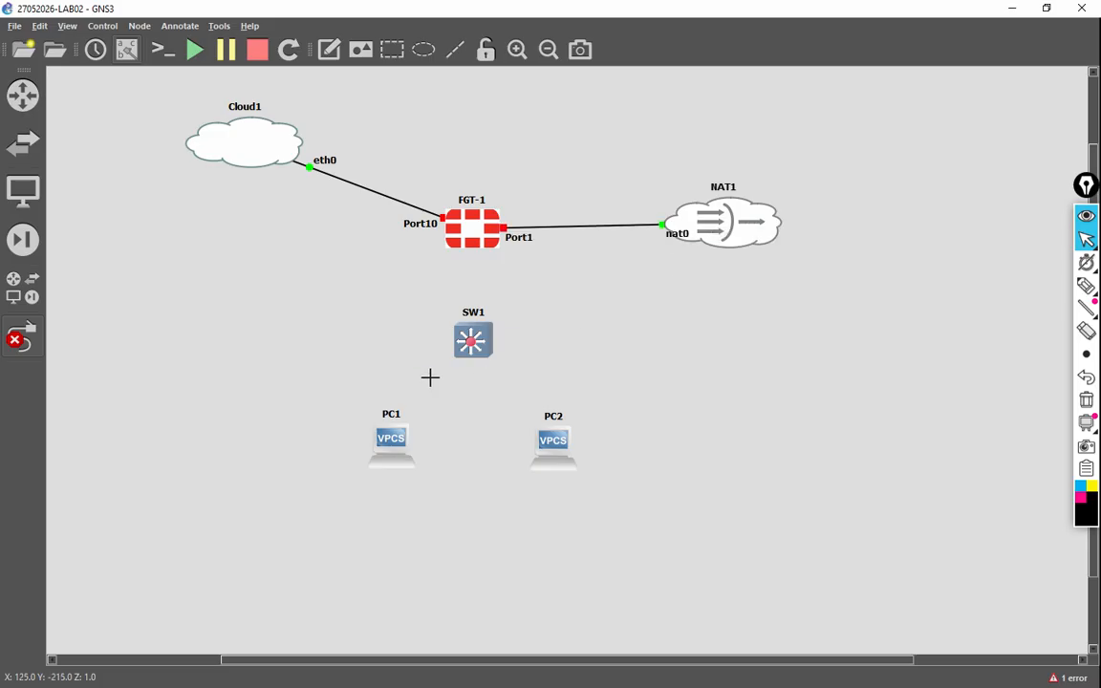
drag(675, 237, 652, 229)
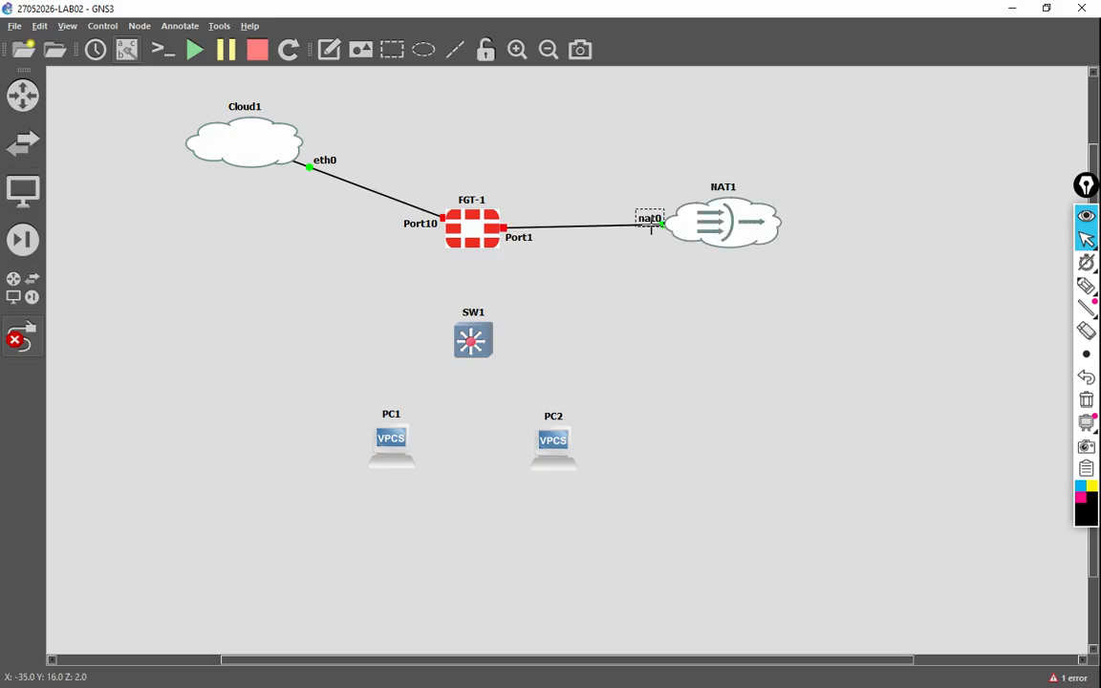
click(474, 239)
click(505, 266)
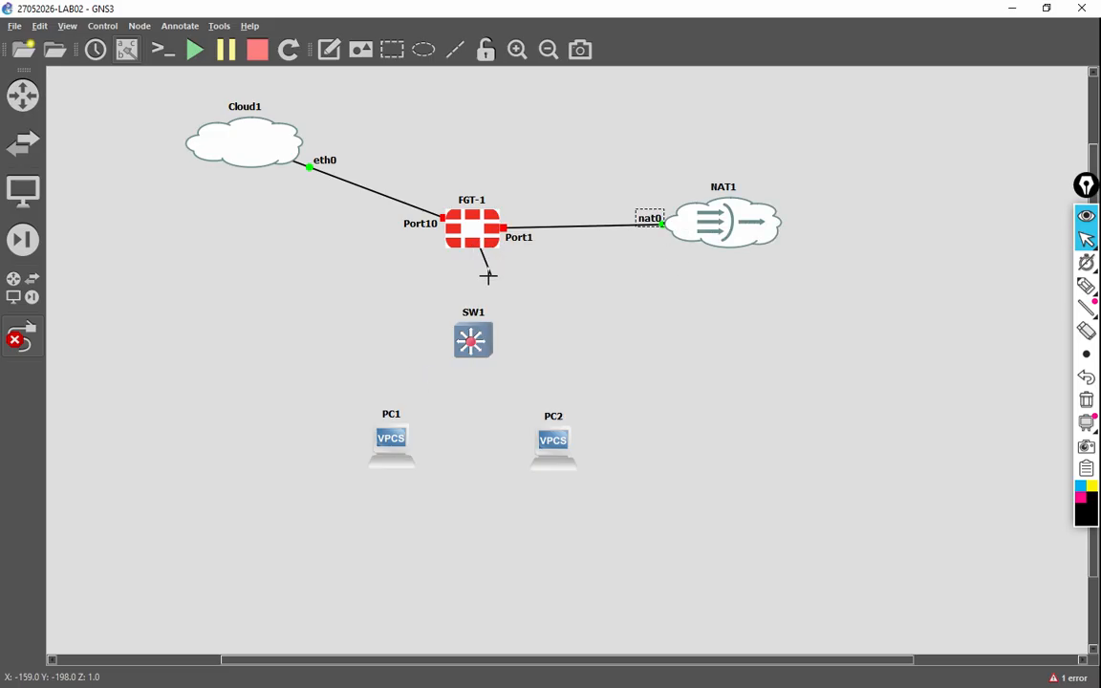
click(473, 339)
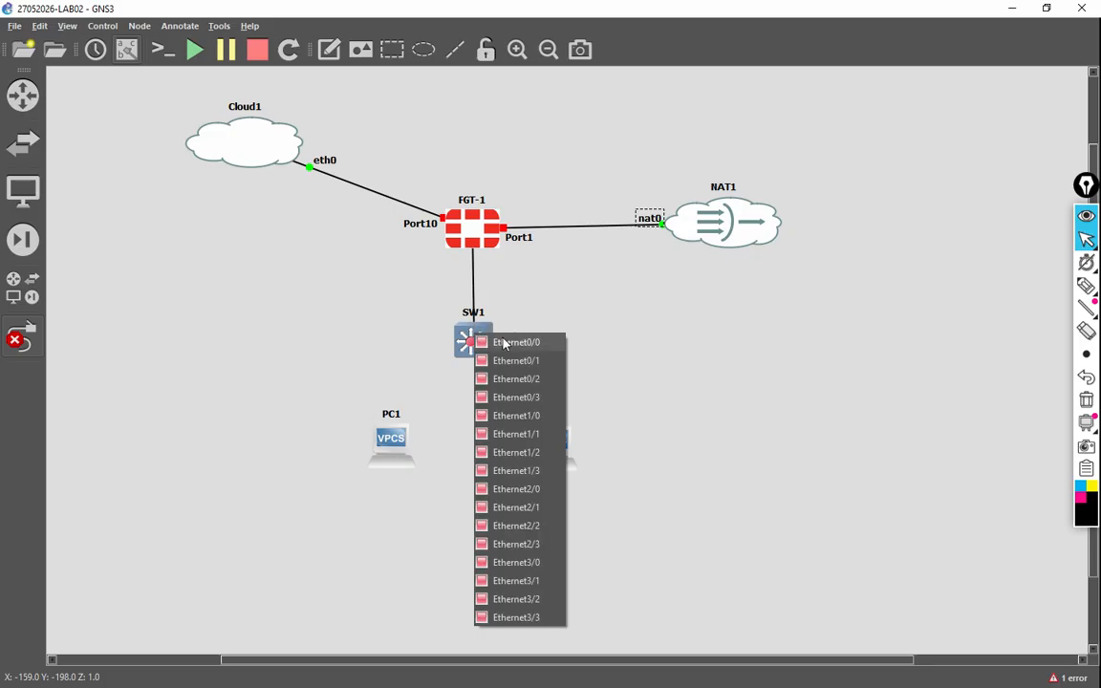
click(506, 343)
Step: Cable SW1 Ethernet0/1 to PC1 Ethernet0 and Ethernet0/2 to PC2 Ethernet0, tidying port labels
click(476, 353)
click(516, 376)
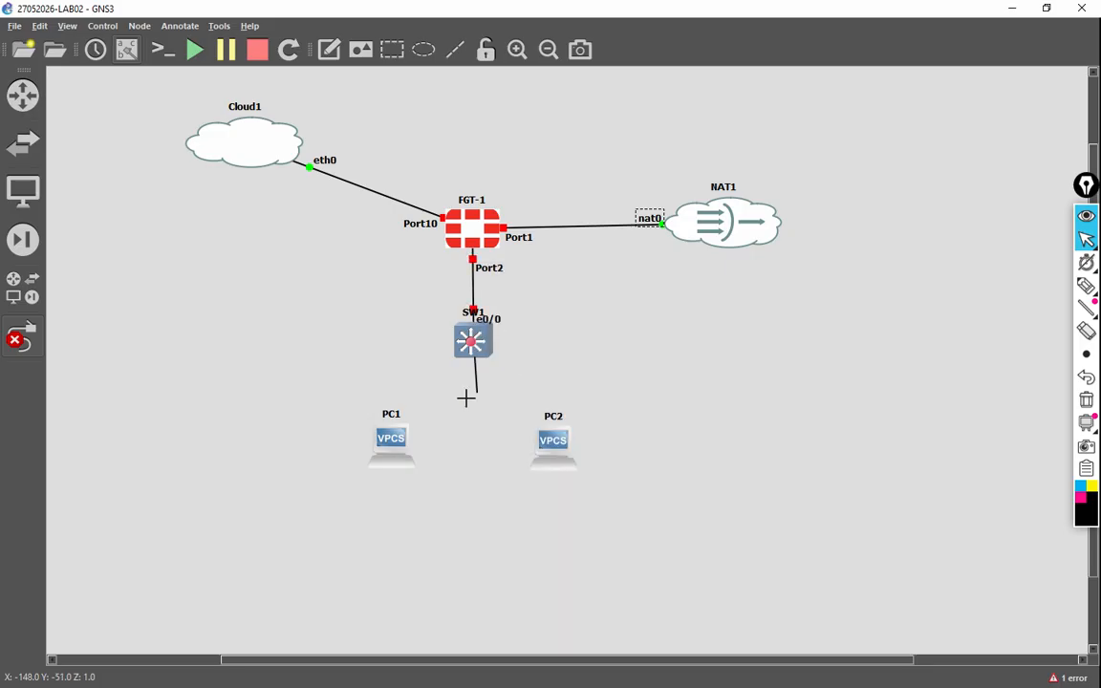
click(398, 445)
click(436, 451)
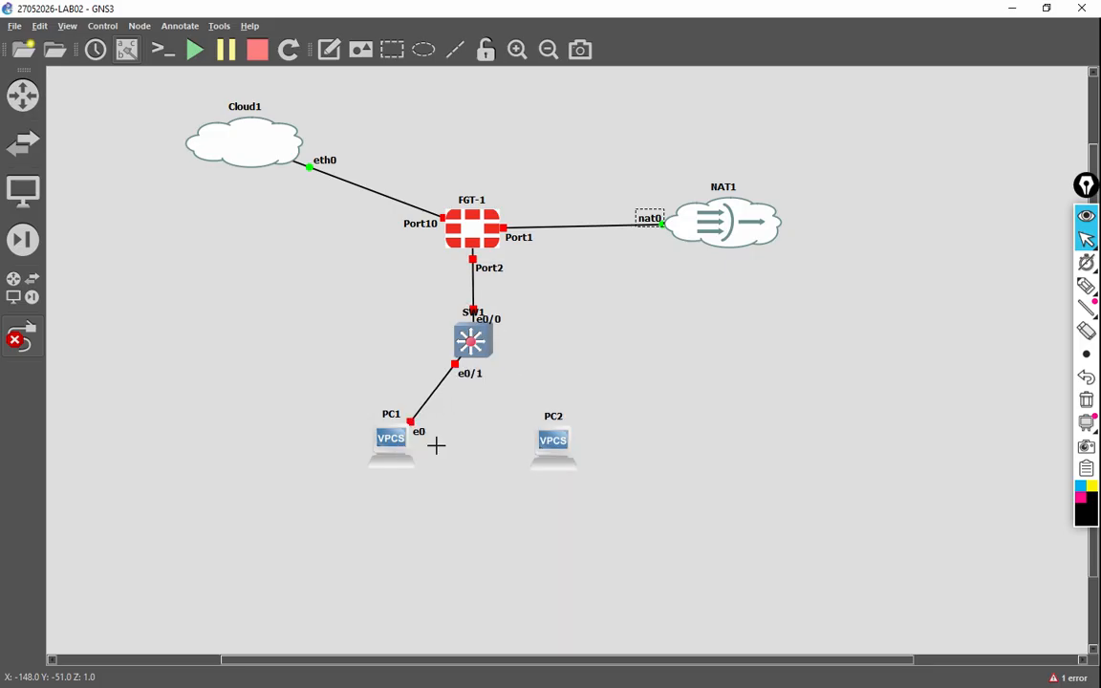
click(475, 342)
click(524, 390)
click(558, 442)
click(595, 452)
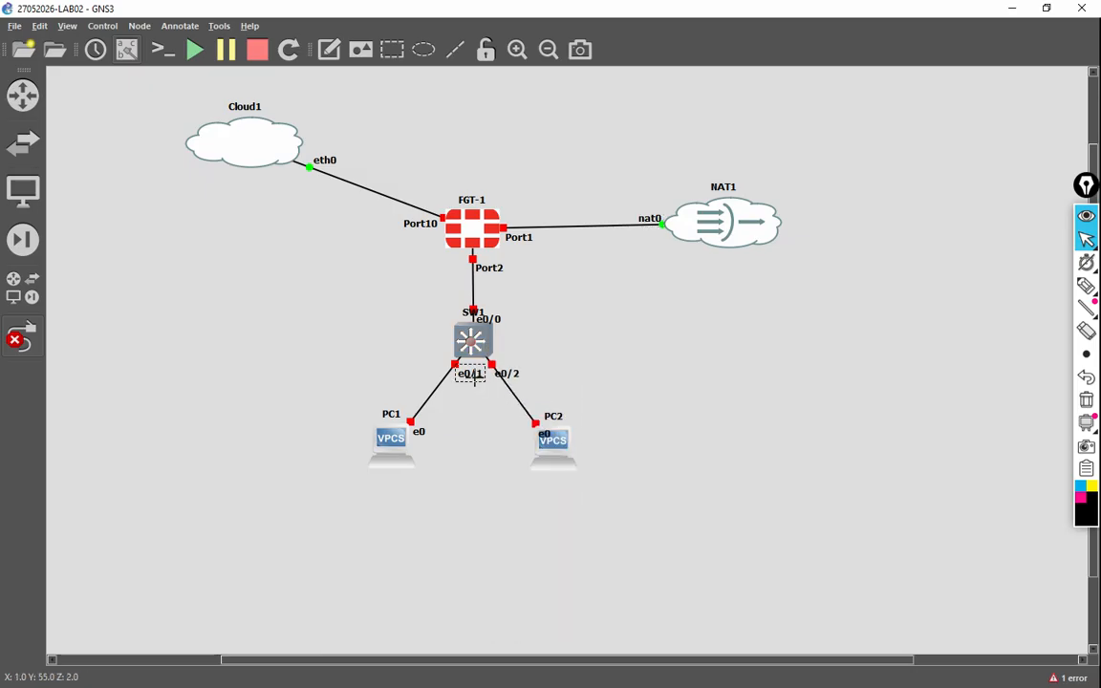
click(453, 375)
drag(453, 374, 433, 367)
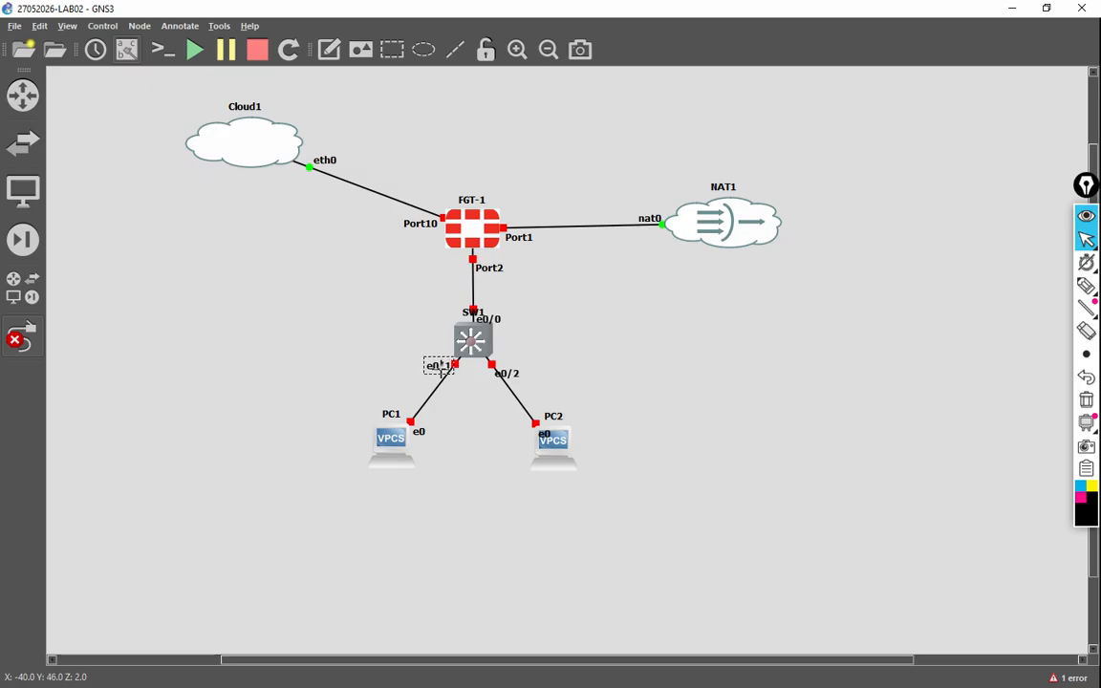
click(496, 377)
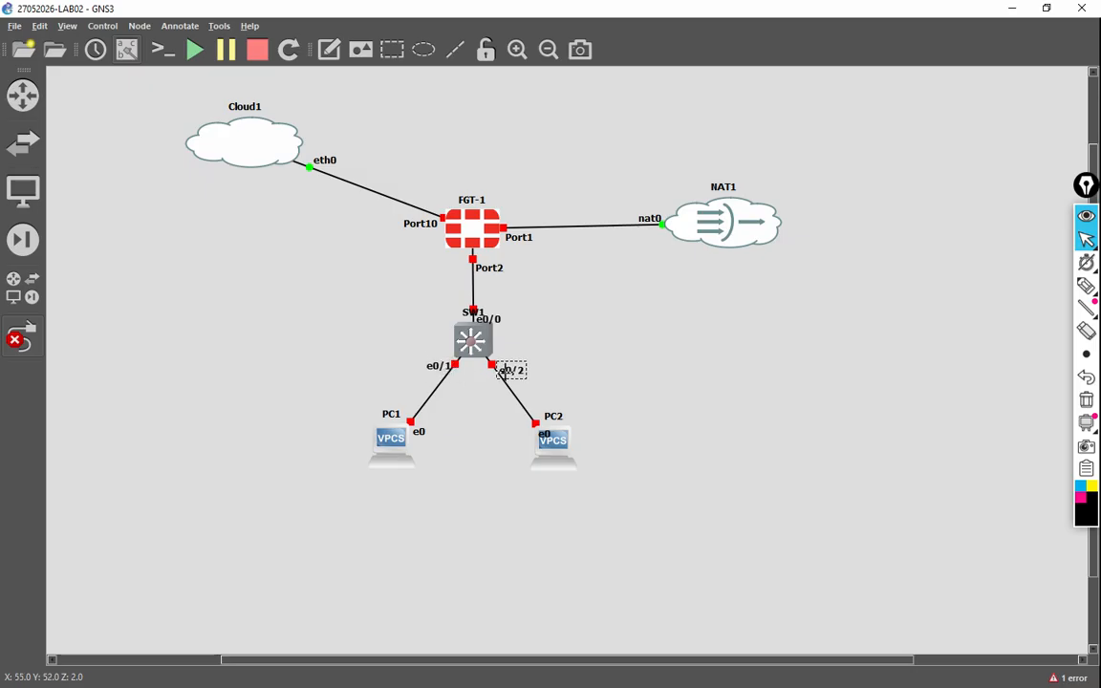
click(22, 336)
drag(258, 148, 245, 239)
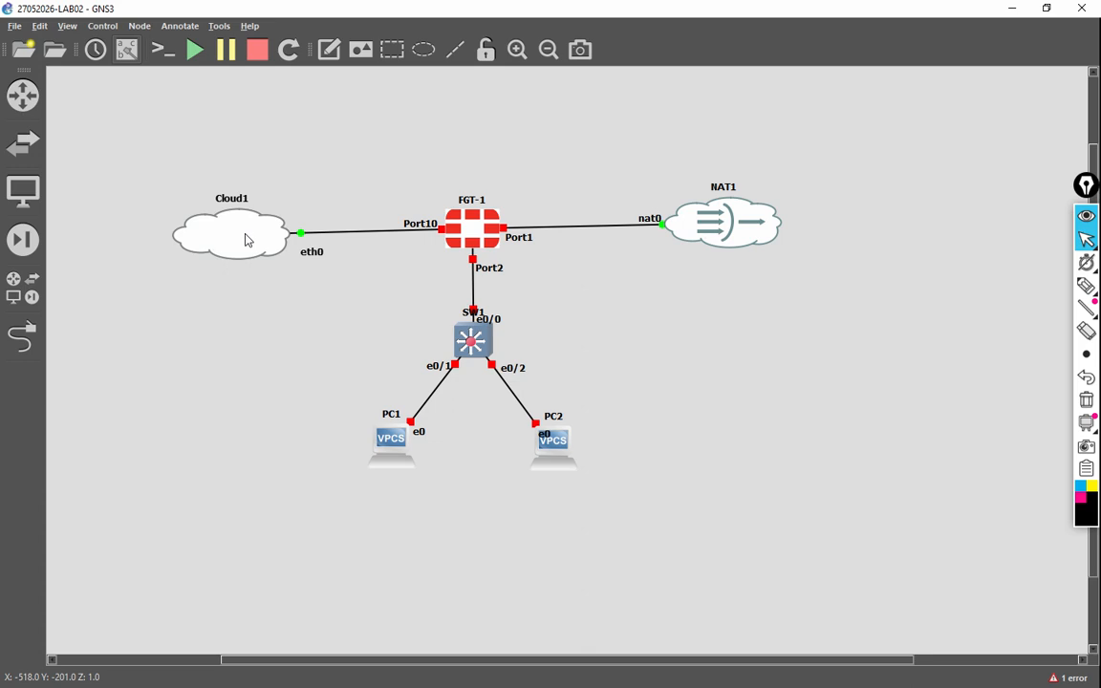
drag(122, 138, 770, 459)
drag(741, 249, 801, 141)
click(887, 240)
drag(312, 132, 306, 129)
drag(488, 120, 481, 118)
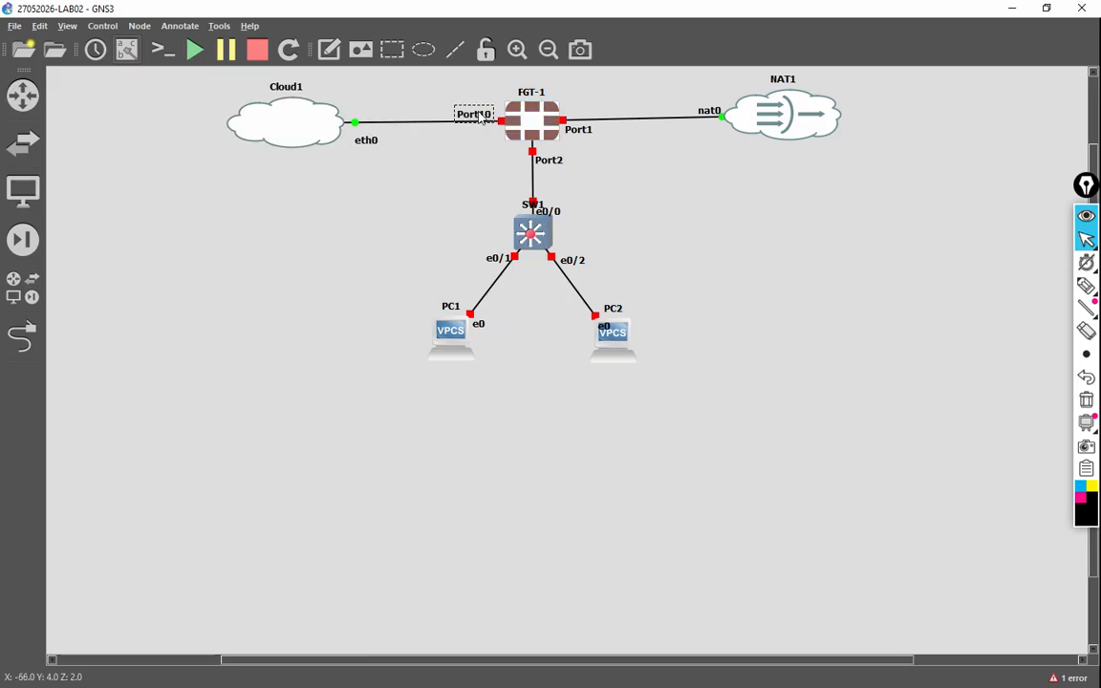
click(194, 49)
click(562, 376)
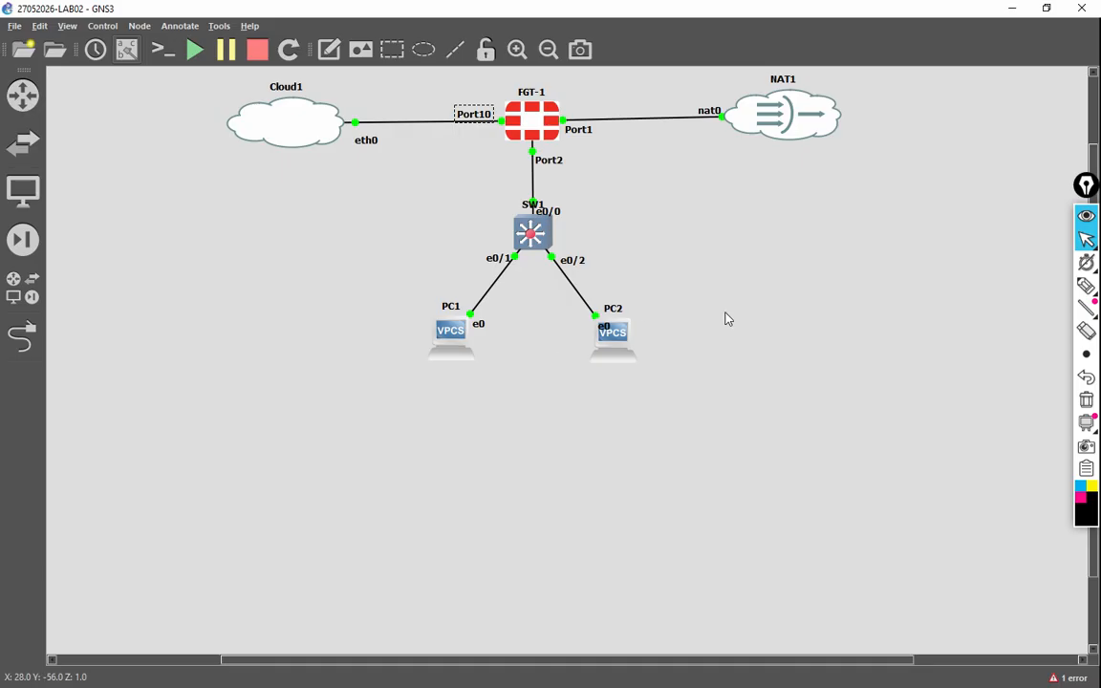
click(1086, 286)
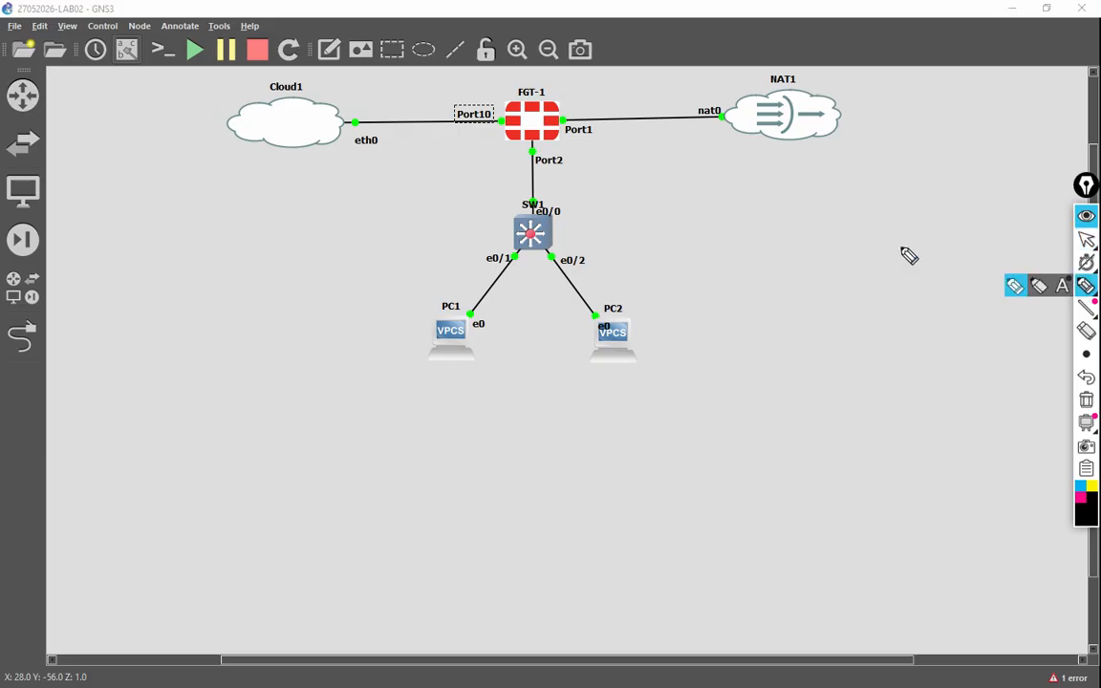
mouse_move(504, 100)
mouse_down()
mouse_move(410, 73)
mouse_move(298, 76)
mouse_move(216, 138)
mouse_move(268, 200)
mouse_move(468, 171)
mouse_move(504, 135)
mouse_up()
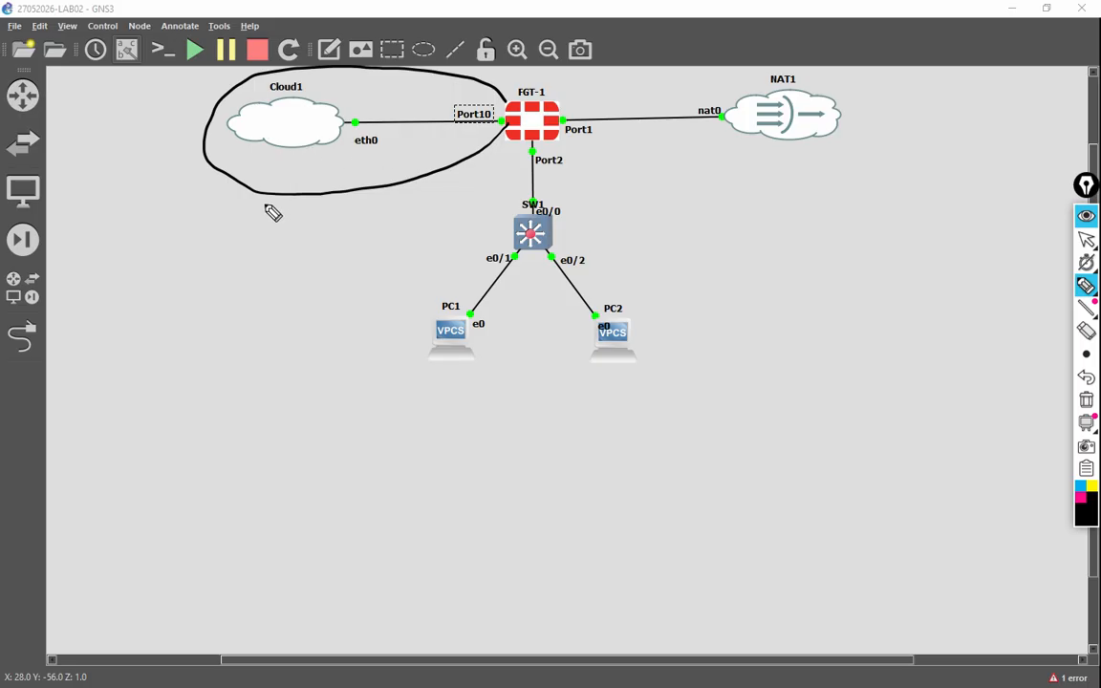
drag(357, 151, 370, 153)
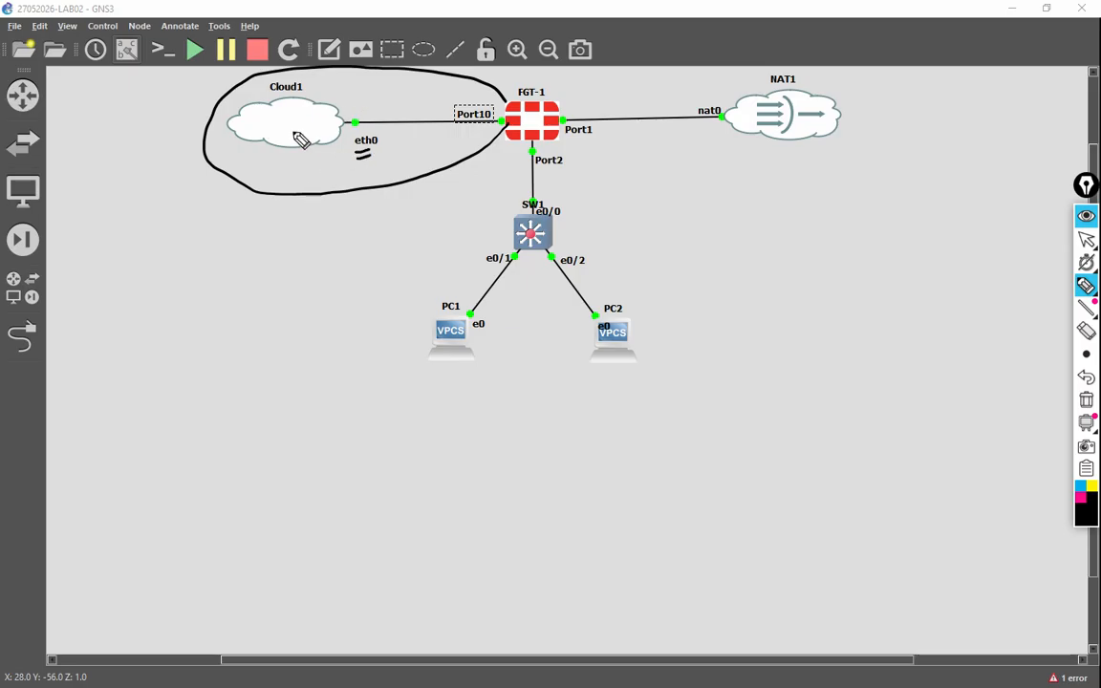
drag(343, 103, 369, 105)
click(365, 104)
drag(380, 93, 380, 95)
click(390, 97)
mouse_move(403, 91)
mouse_down()
mouse_move(427, 99)
mouse_move(441, 90)
mouse_up()
drag(380, 111, 404, 103)
drag(380, 117, 405, 109)
mouse_move(272, 149)
mouse_down()
mouse_move(279, 121)
mouse_move(296, 134)
mouse_up()
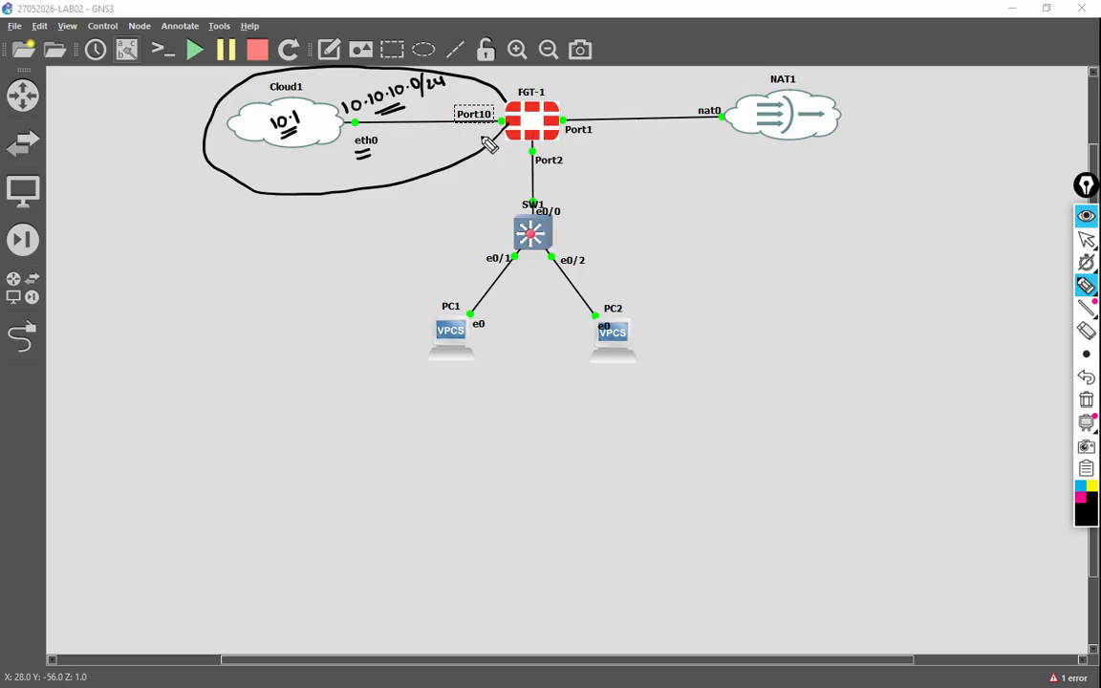
drag(481, 135, 405, 202)
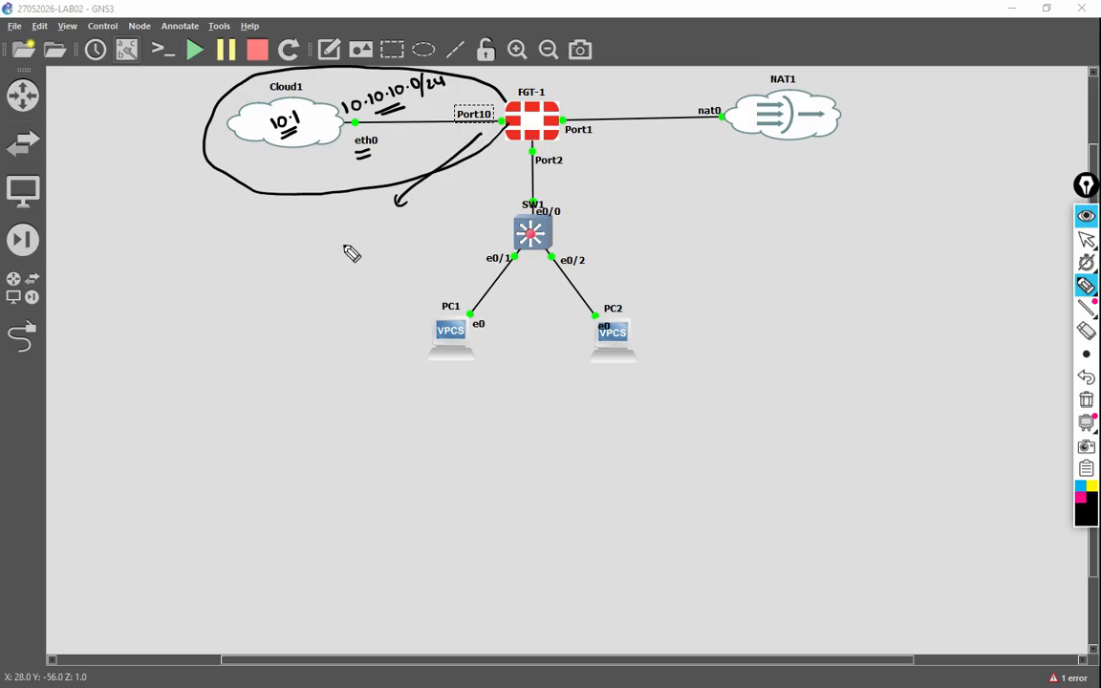
mouse_move(350, 237)
mouse_down()
mouse_move(438, 223)
mouse_move(388, 254)
mouse_move(428, 241)
mouse_move(417, 243)
mouse_up()
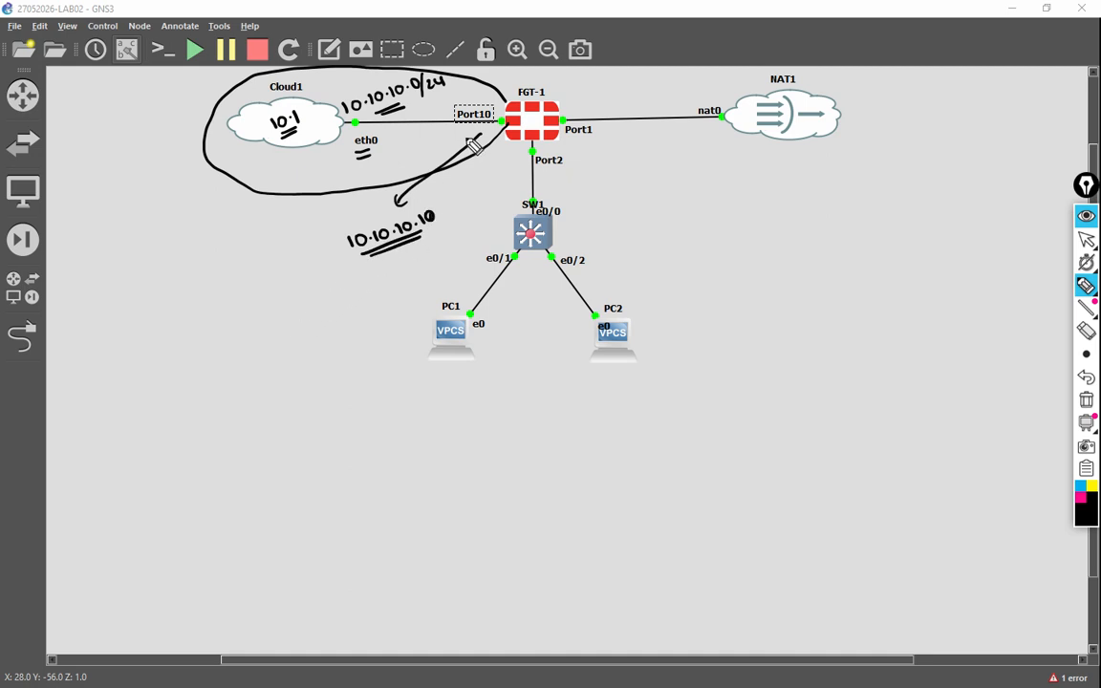
mouse_move(490, 156)
mouse_down()
mouse_move(478, 207)
mouse_move(411, 273)
mouse_up()
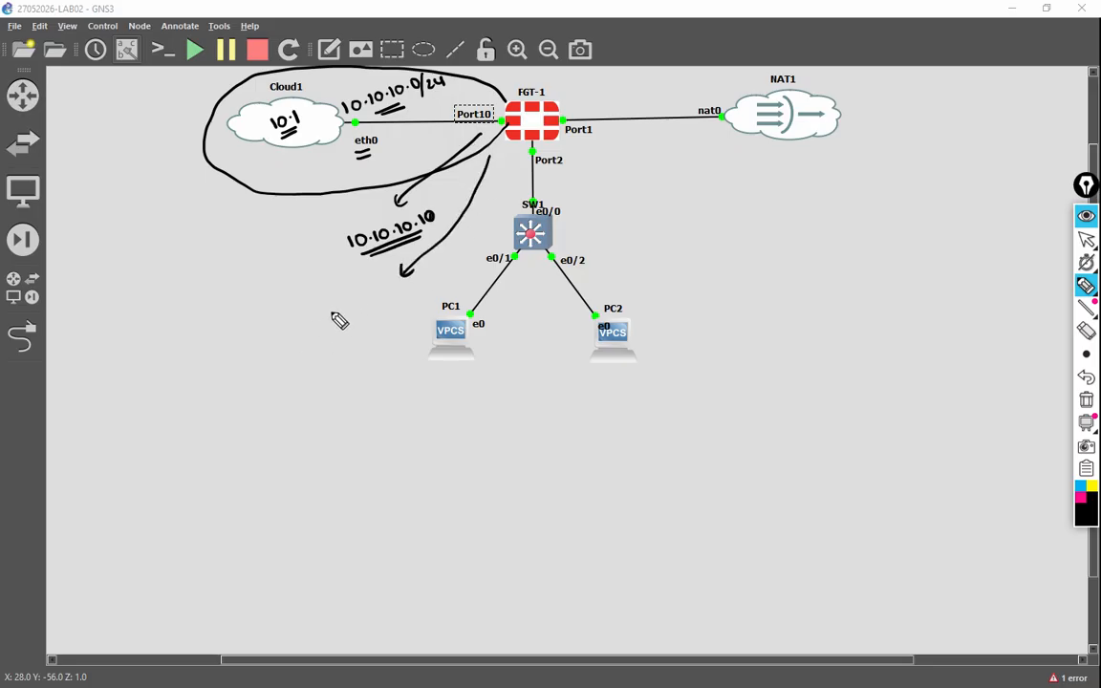
mouse_move(326, 319)
mouse_down()
mouse_move(378, 301)
mouse_move(386, 312)
mouse_move(394, 289)
mouse_move(389, 310)
mouse_move(426, 285)
mouse_up()
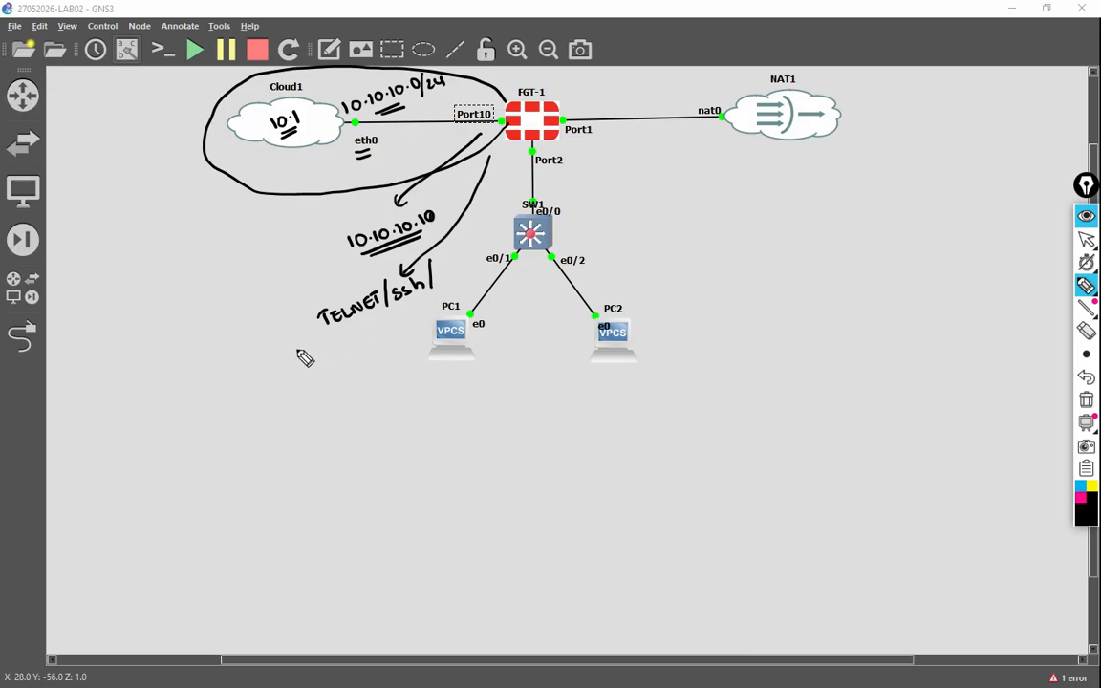
mouse_move(207, 368)
mouse_down()
mouse_move(258, 384)
mouse_move(304, 374)
mouse_up()
drag(318, 351, 312, 365)
drag(226, 404, 315, 379)
drag(336, 336, 425, 304)
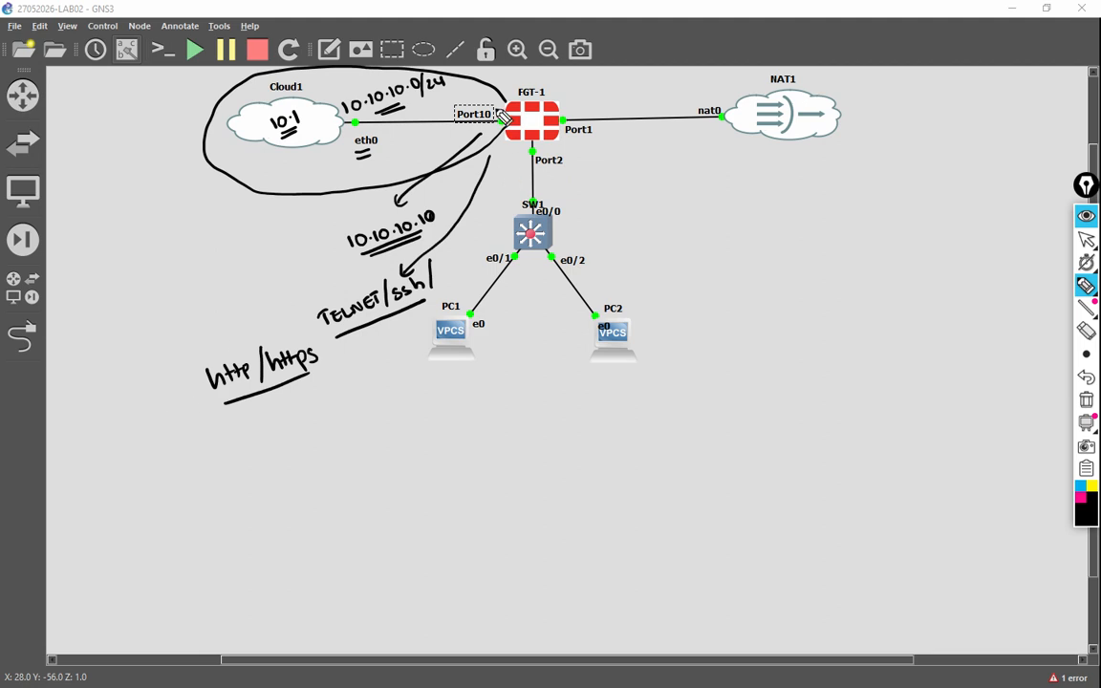
drag(459, 93, 478, 83)
mouse_move(592, 104)
mouse_down()
mouse_move(580, 151)
mouse_move(585, 103)
mouse_move(700, 103)
mouse_up()
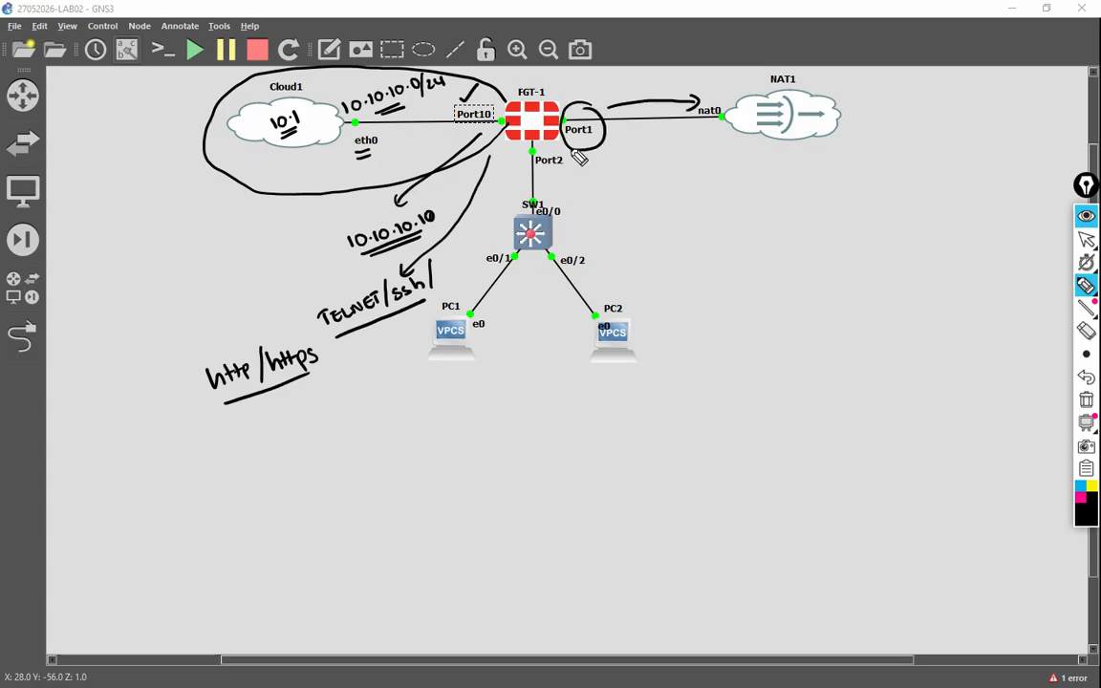
mouse_move(577, 168)
mouse_down()
mouse_move(575, 210)
mouse_move(606, 189)
mouse_up()
drag(609, 189, 617, 184)
drag(621, 189, 631, 178)
drag(609, 196, 631, 195)
drag(609, 203, 634, 201)
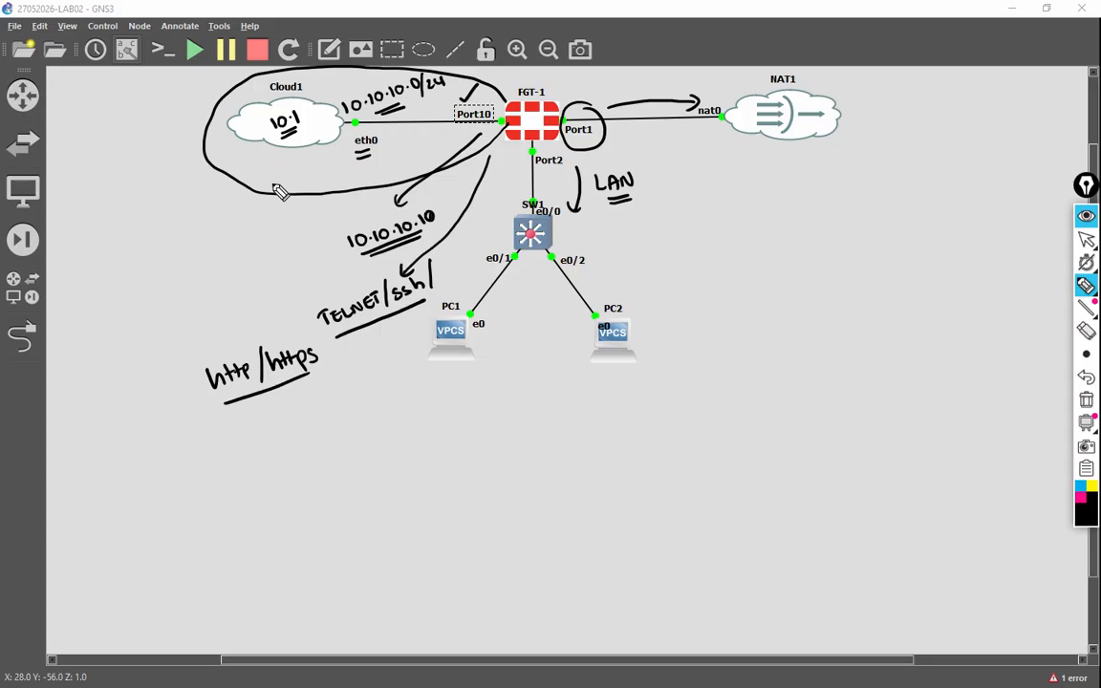
click(1080, 399)
Step: Open the FGT-1 SecureCRT console and resize the window wider and shorter
click(1087, 239)
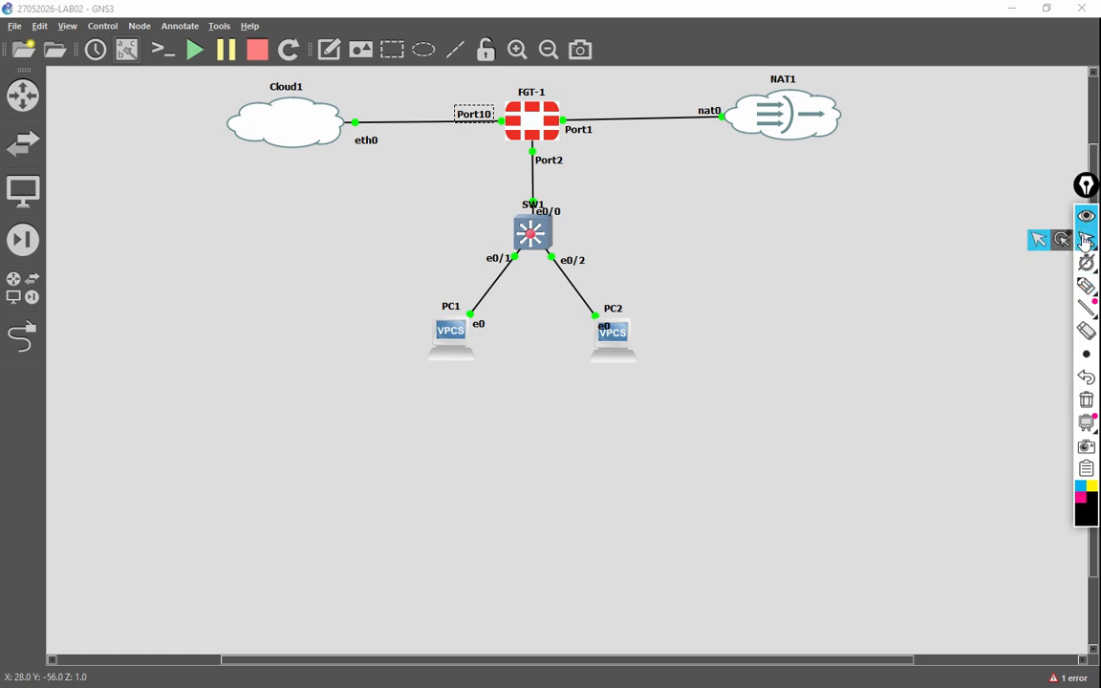
double_click(553, 124)
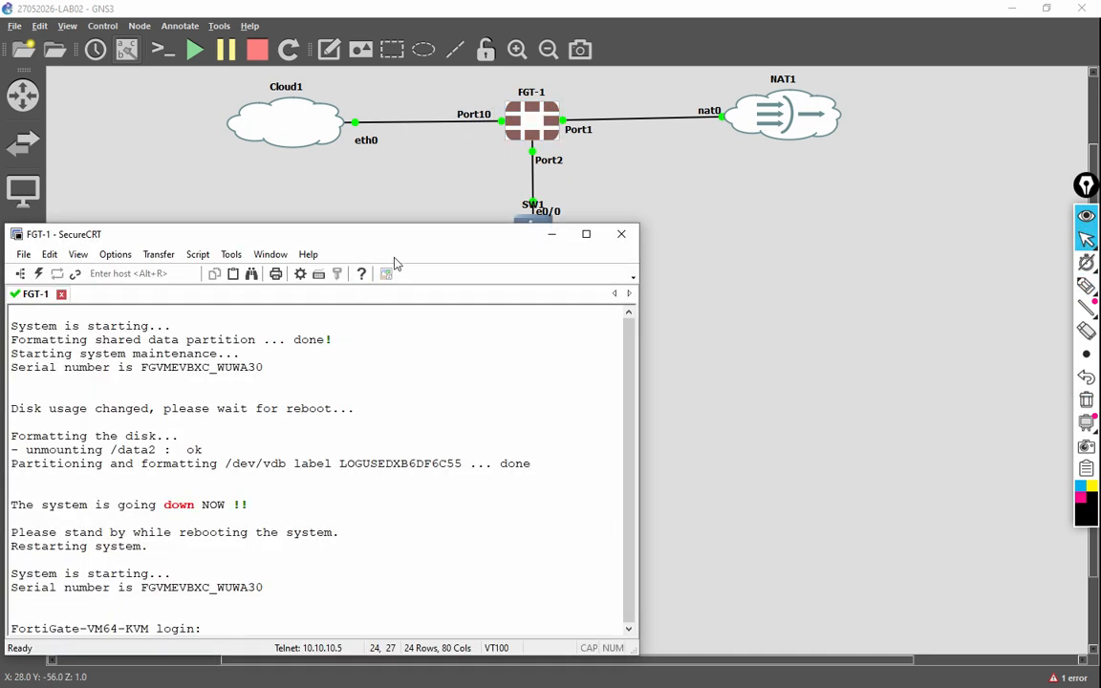
drag(652, 402, 1023, 406)
drag(724, 227, 730, 282)
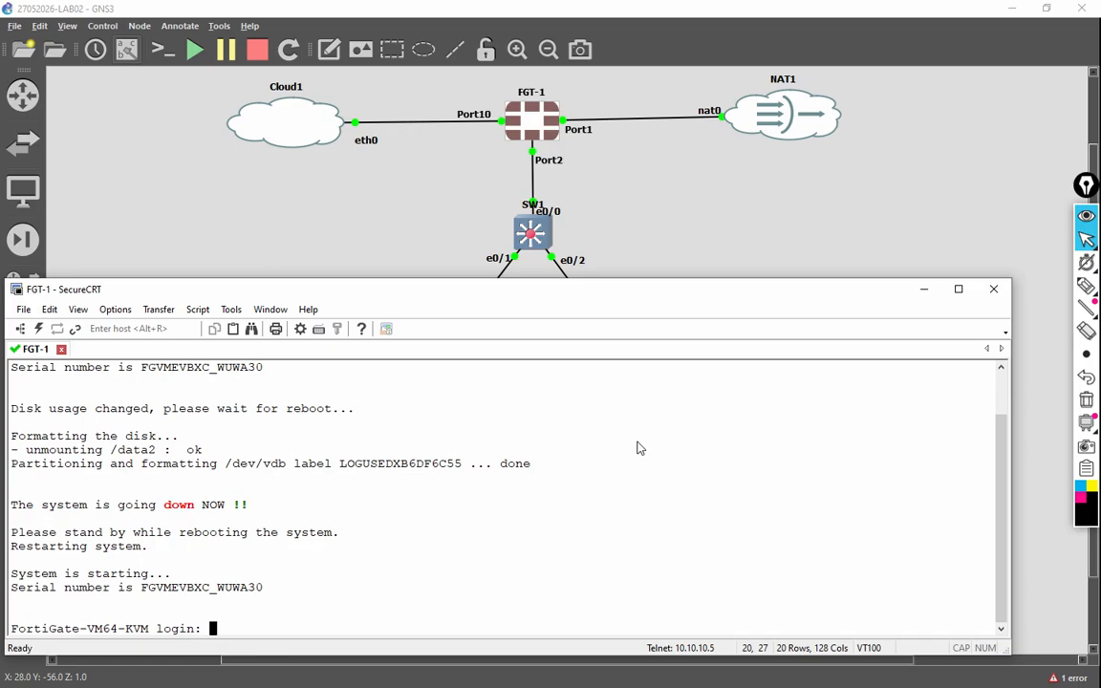
Step: Log in as admin and set and confirm a new password
text(admin)
key(Return)
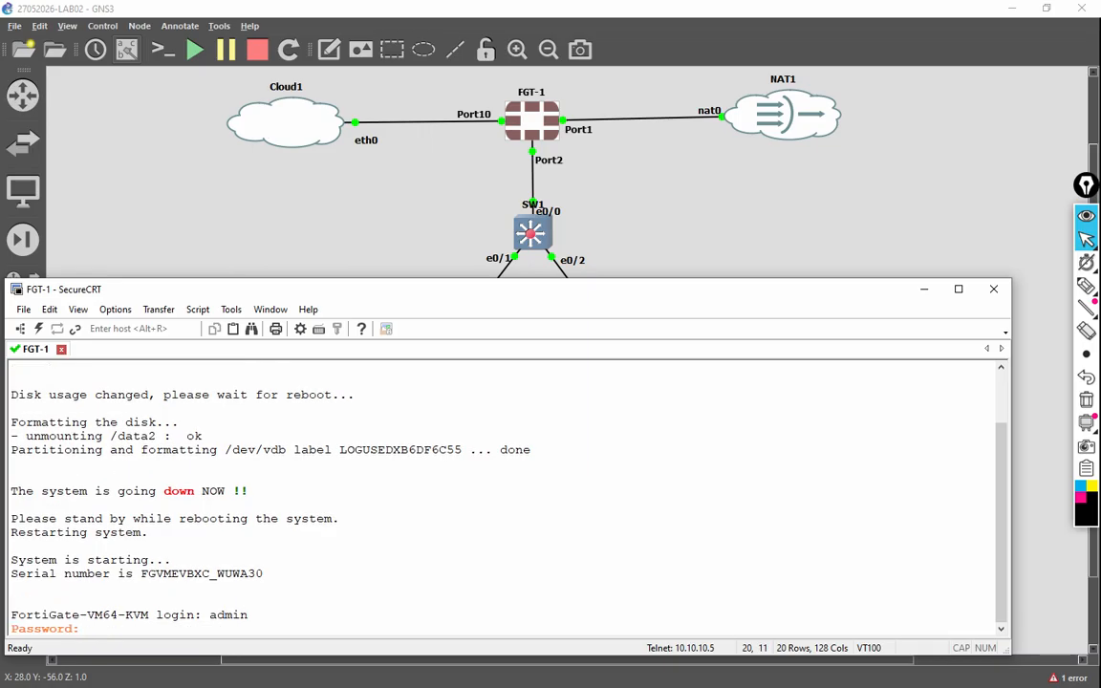
key(Return)
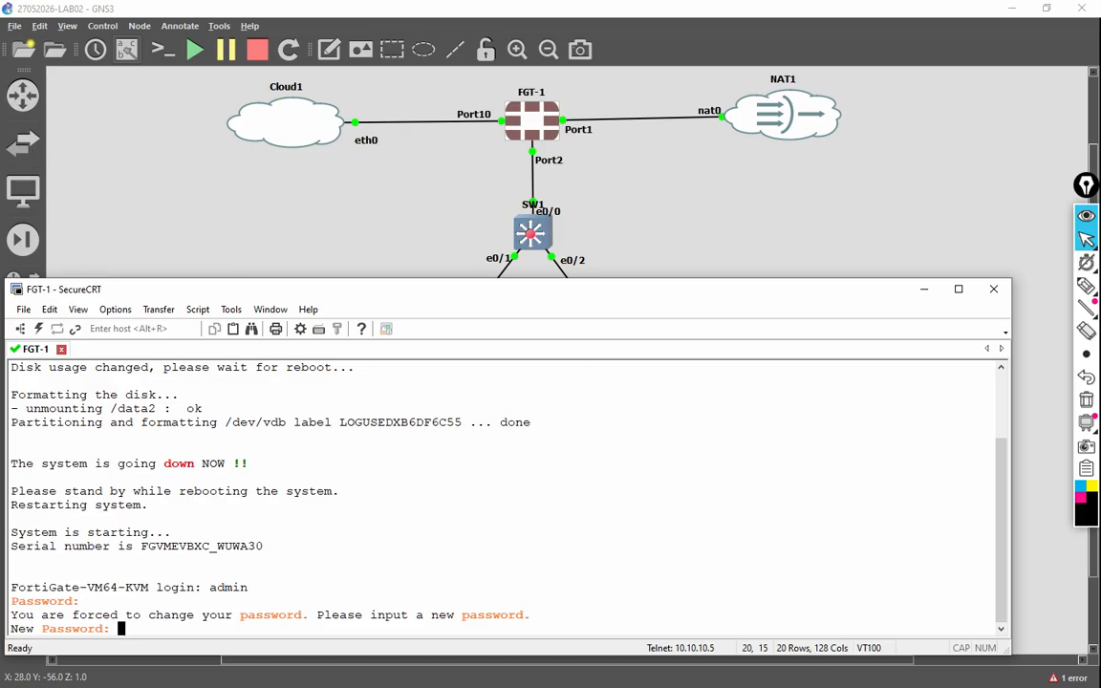
key(Return)
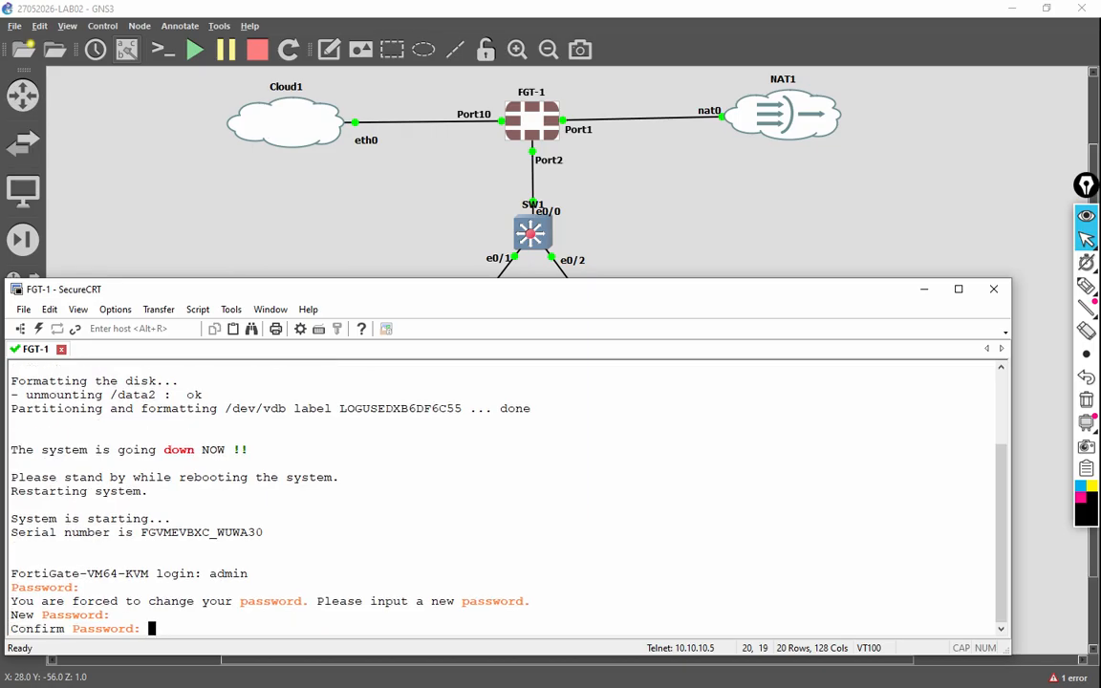
key(Return)
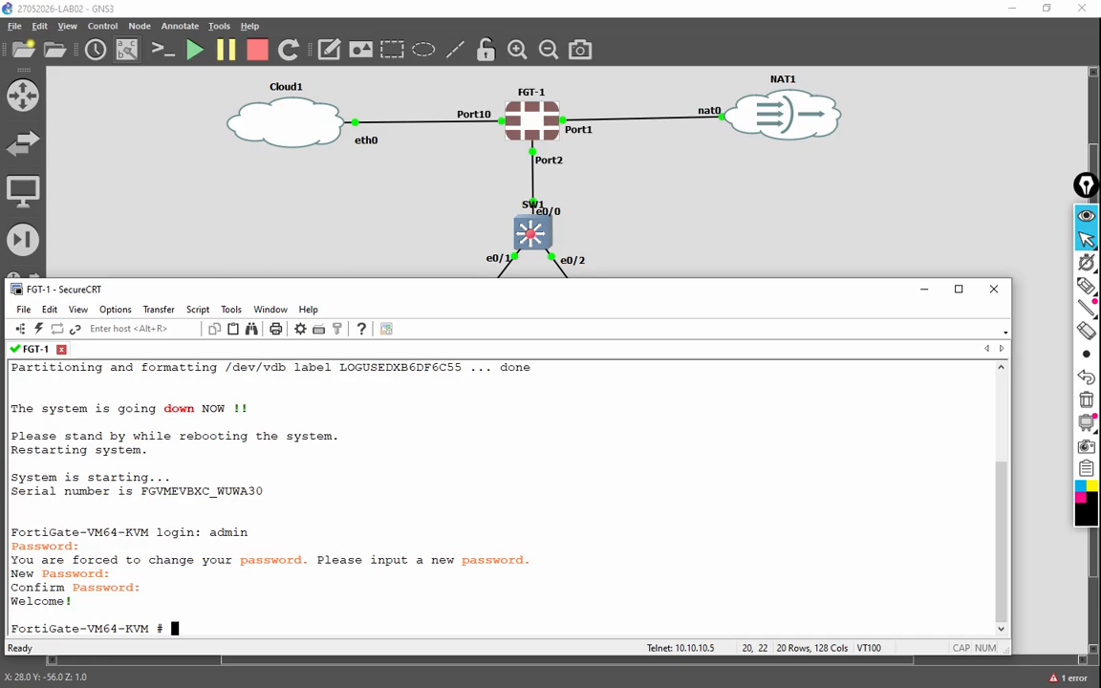
Step: In config system global, set the hostname to FGT01
text(config system global)
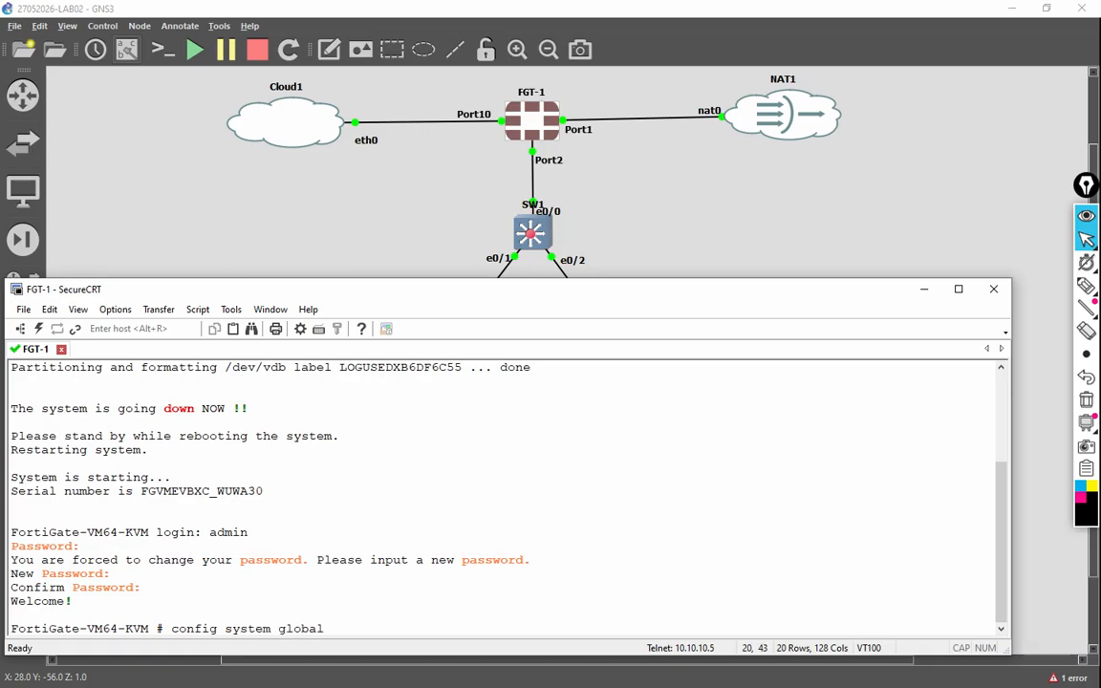
key(Return)
text(set hostname )
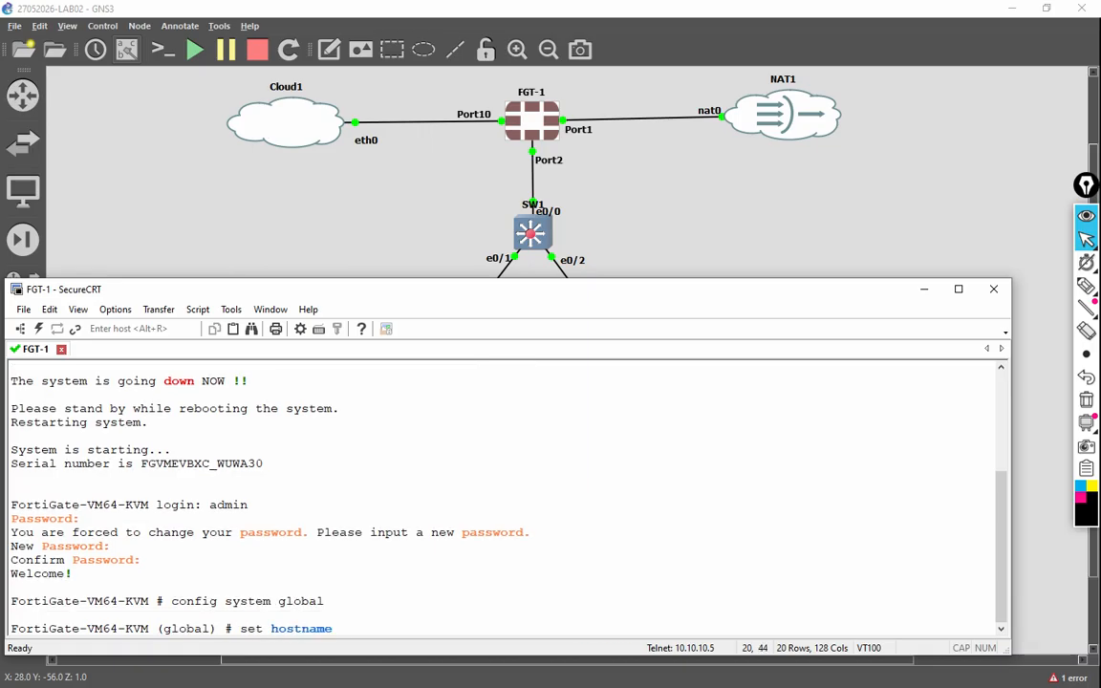
text(FGT01)
key(Return)
Step: List the timezones, set timezone 42 (Abu Dhabi, Muscat), and end the global configuration
text(set timezone )
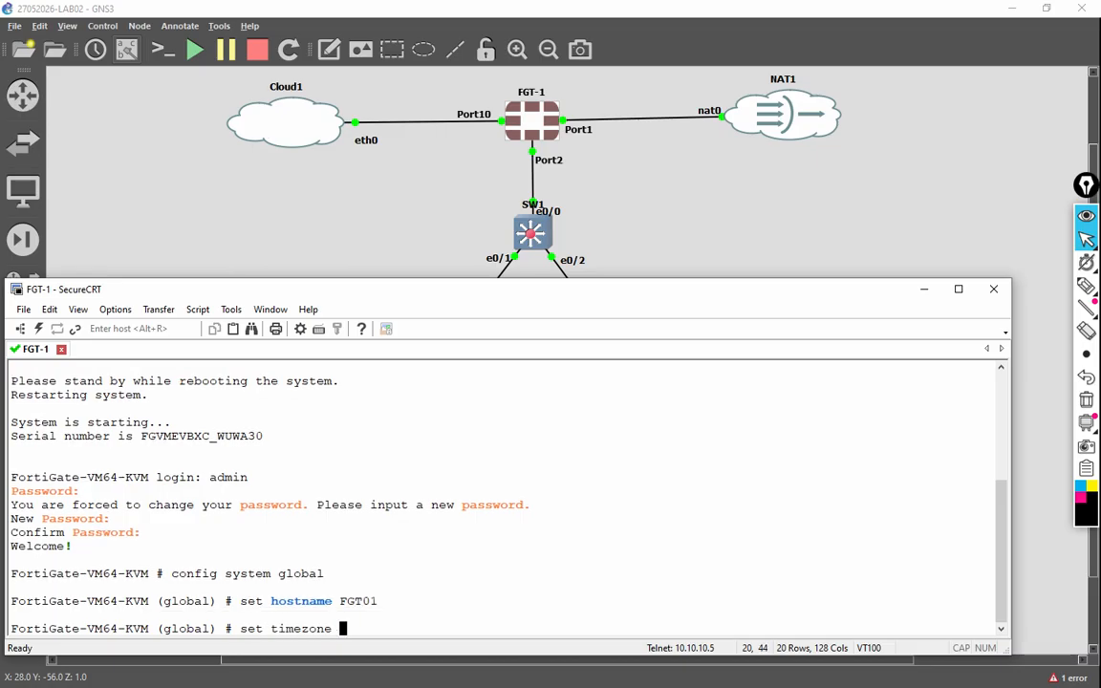
text(?)
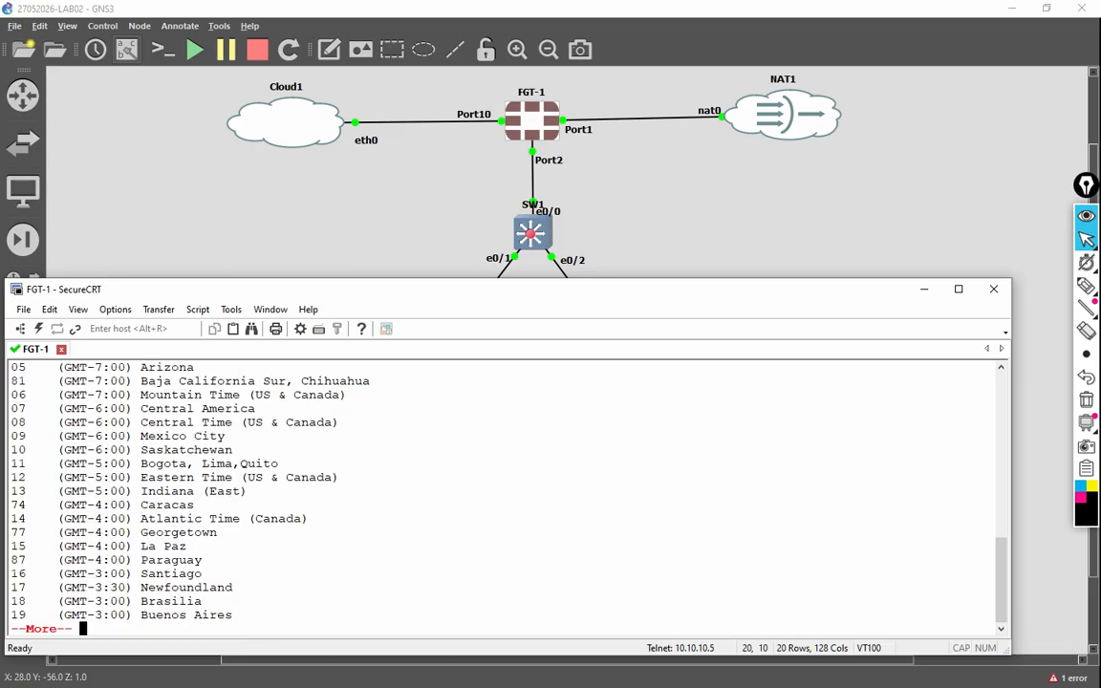
key(space)
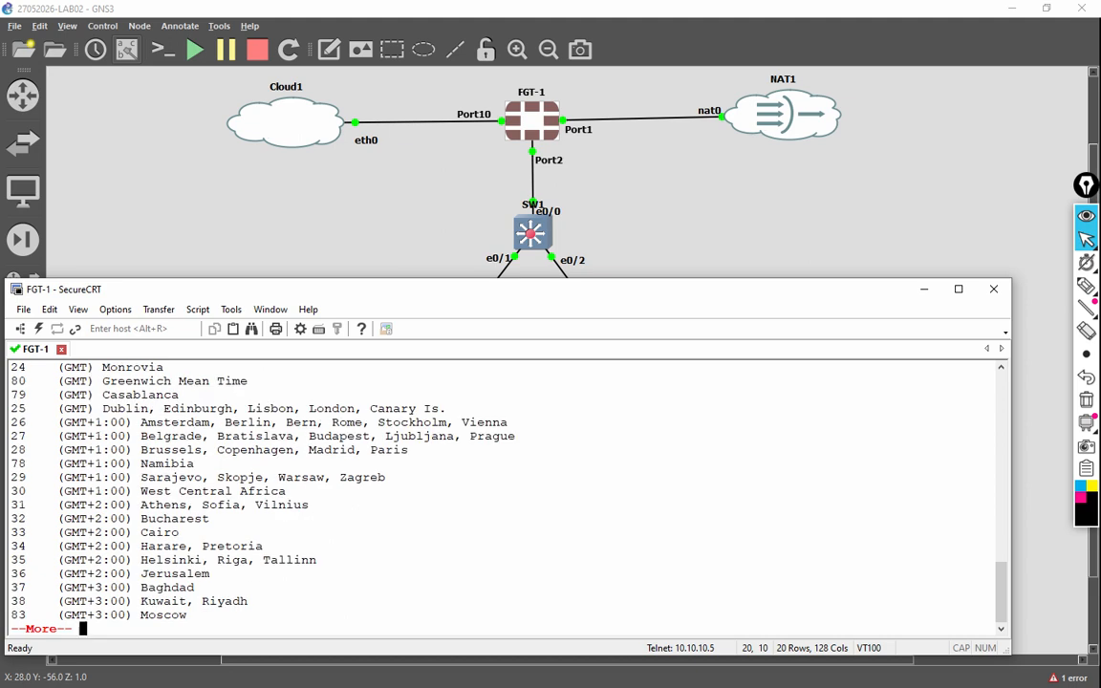
key(space)
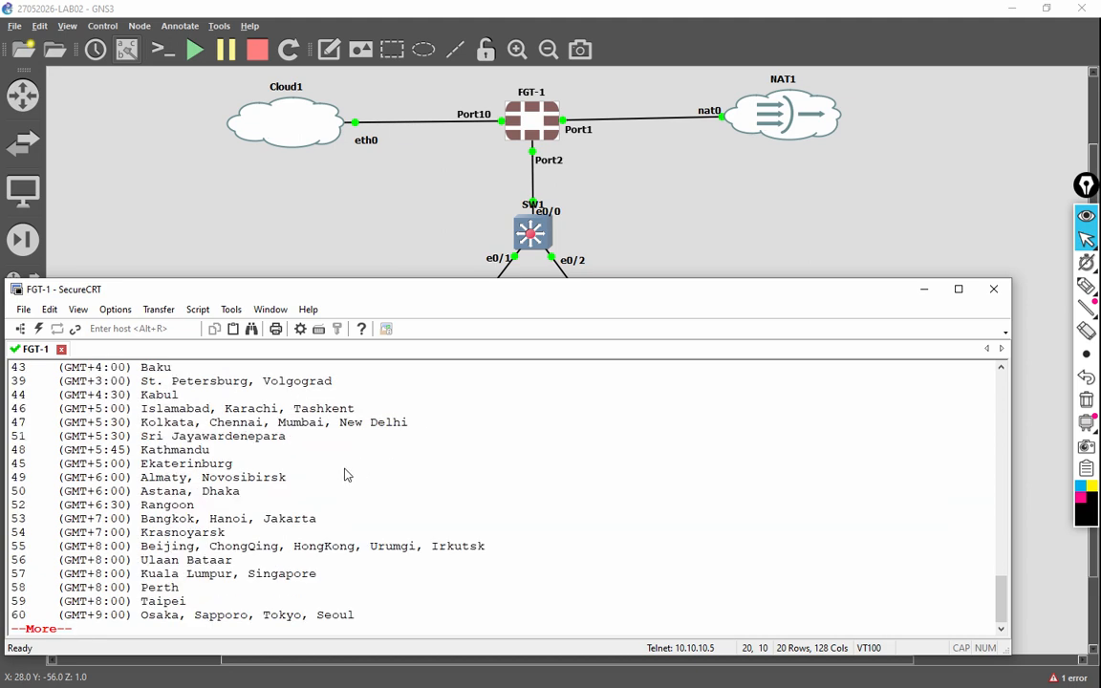
scroll(344, 475, up, 1)
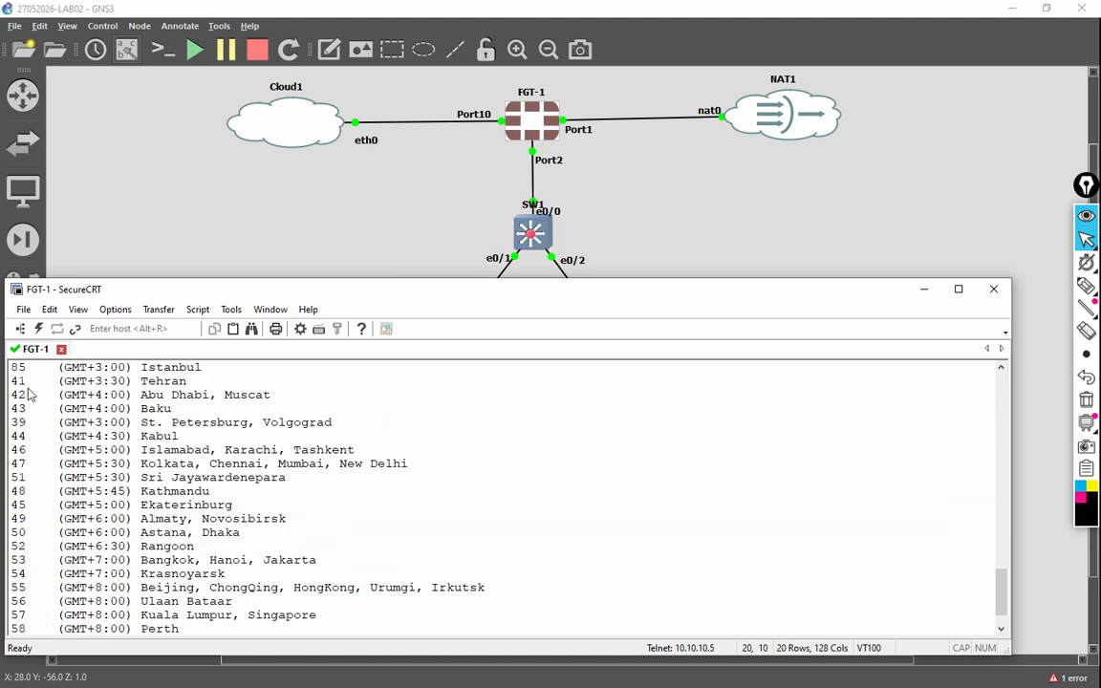
drag(19, 396, 285, 397)
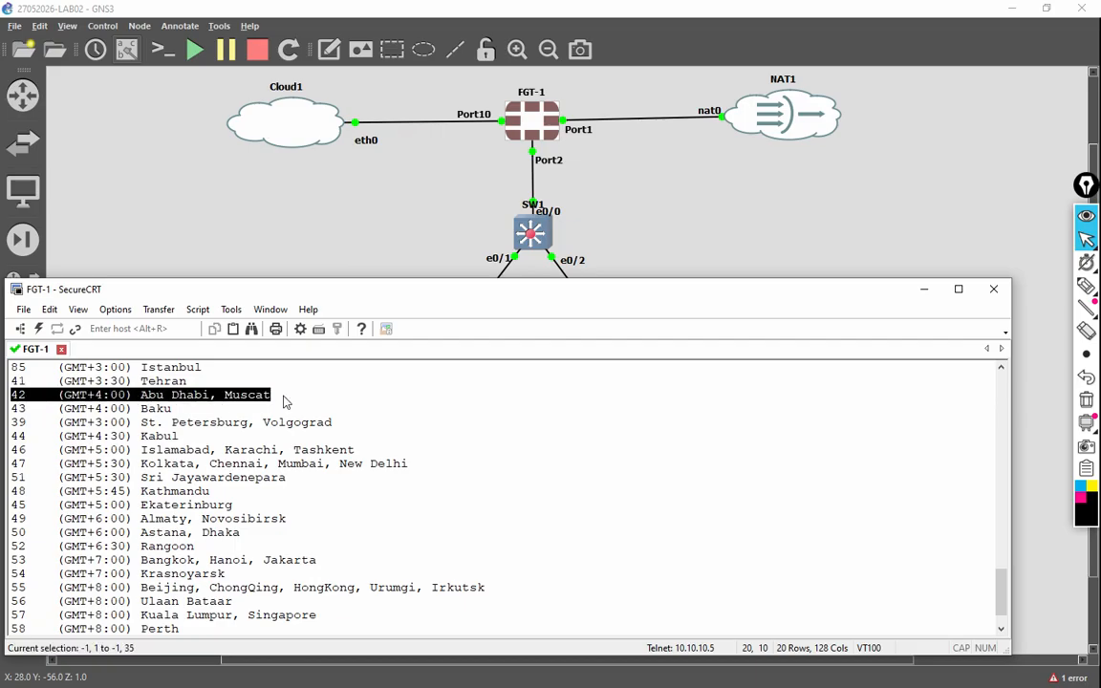
click(325, 421)
scroll(387, 450, down, 2)
text(42)
key(Return)
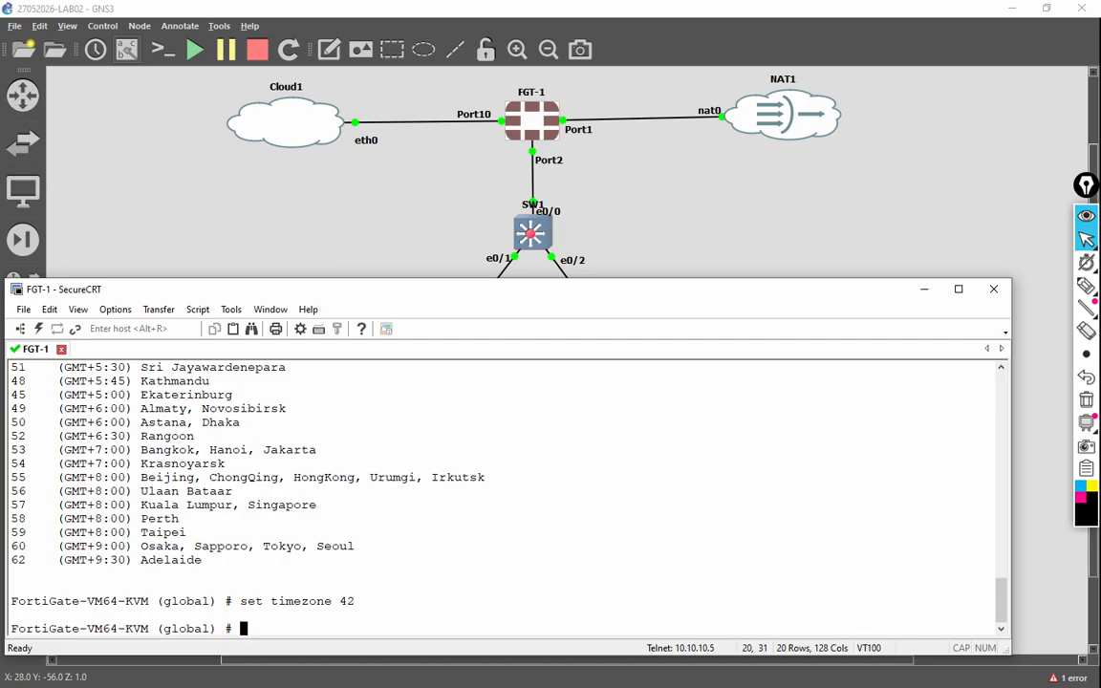
text(end)
key(Return)
key(Return)
key(Return)
key(Return)
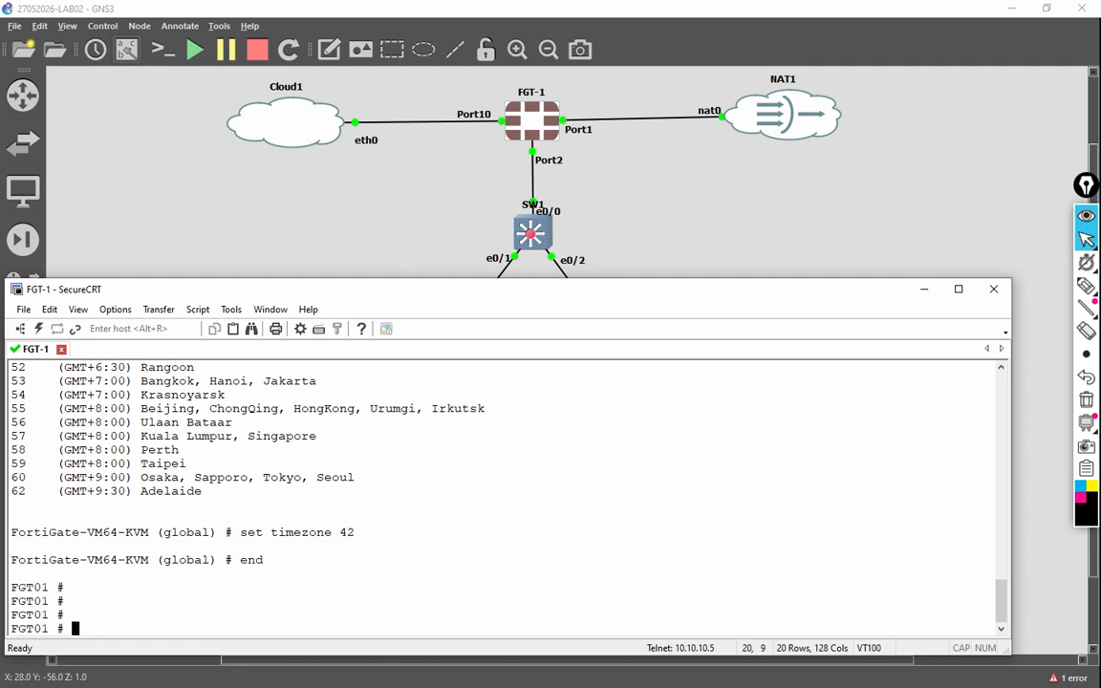
Step: Enter config system interface and page the show output down to the port10 entry
text(config system interface)
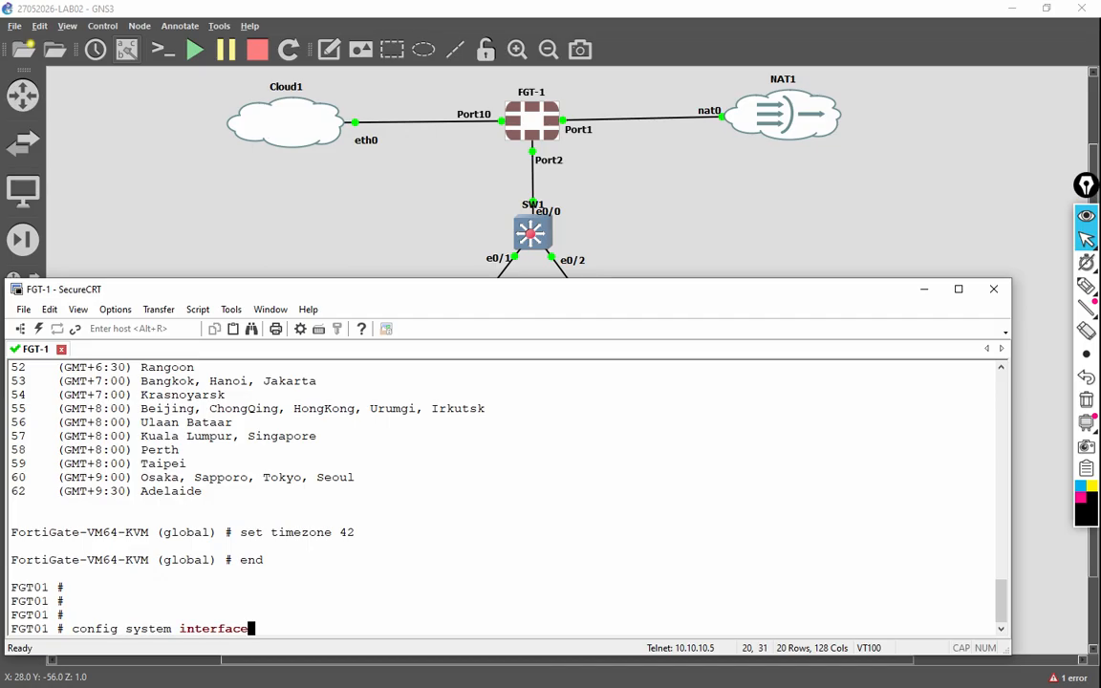
key(Return)
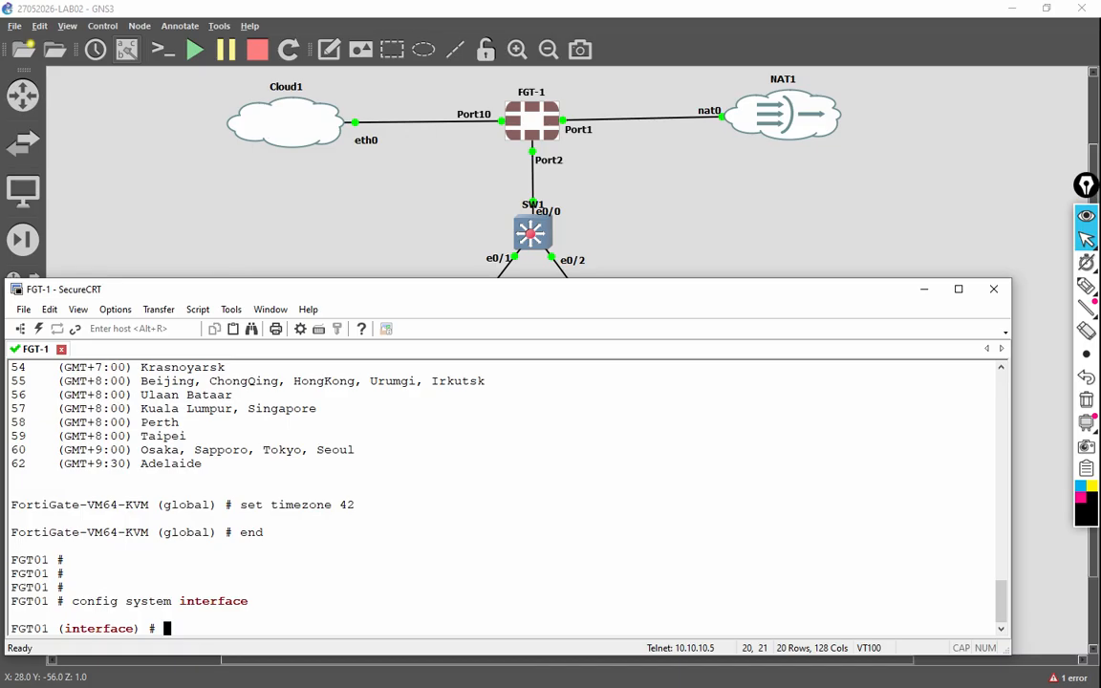
text(edit)
key(BackSpace)
key(BackSpace)
key(BackSpace)
key(BackSpace)
text(show)
key(Return)
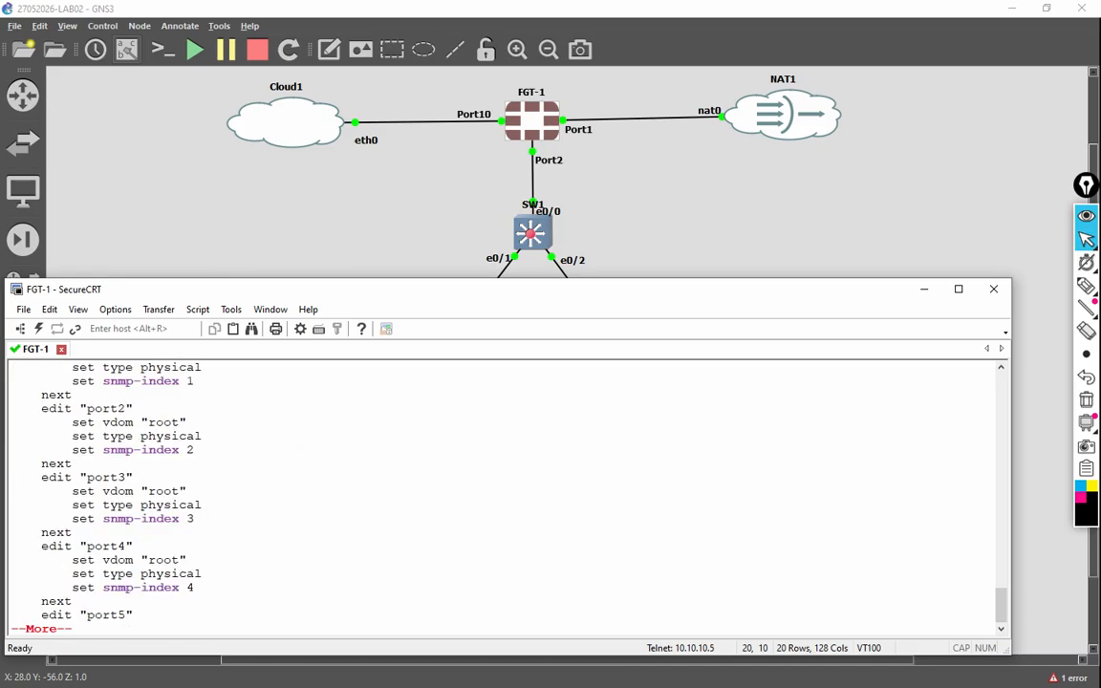
key(Return)
key(Return)
key(Return)
key(Return)
key(Return)
key(Return)
key(Return)
key(Return)
key(Return)
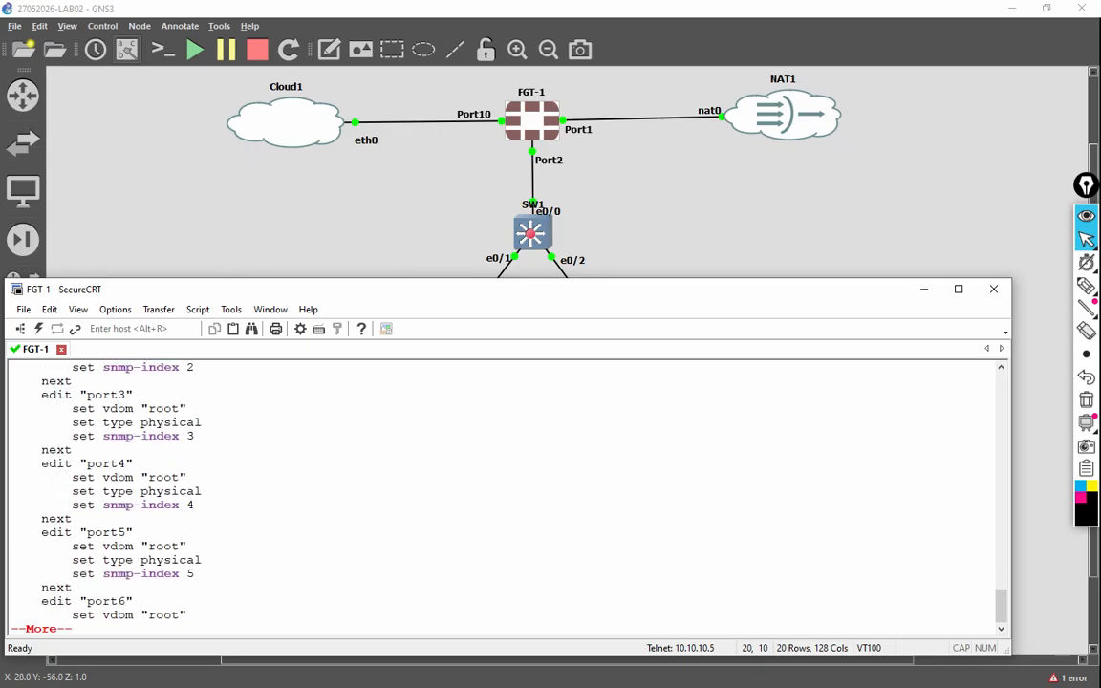
key(Return)
key(Return)
key(Return)
key(Return)
key(Return)
key(Return)
key(Return)
key(Return)
key(Return)
key(Return)
key(Return)
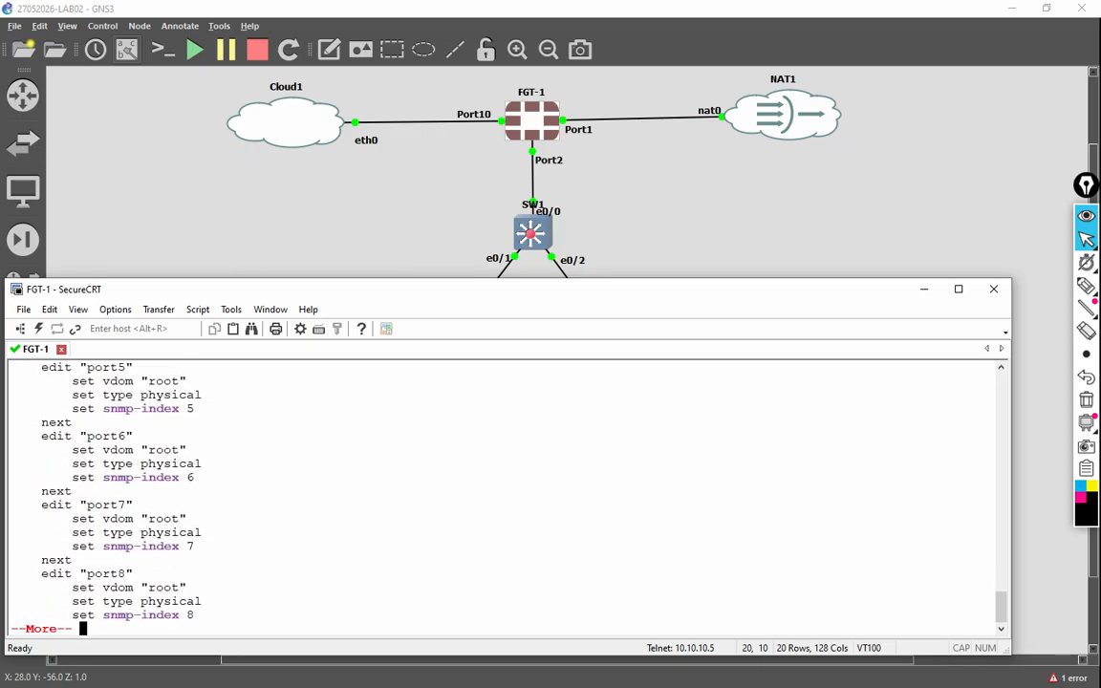
key(Return)
key(Return)
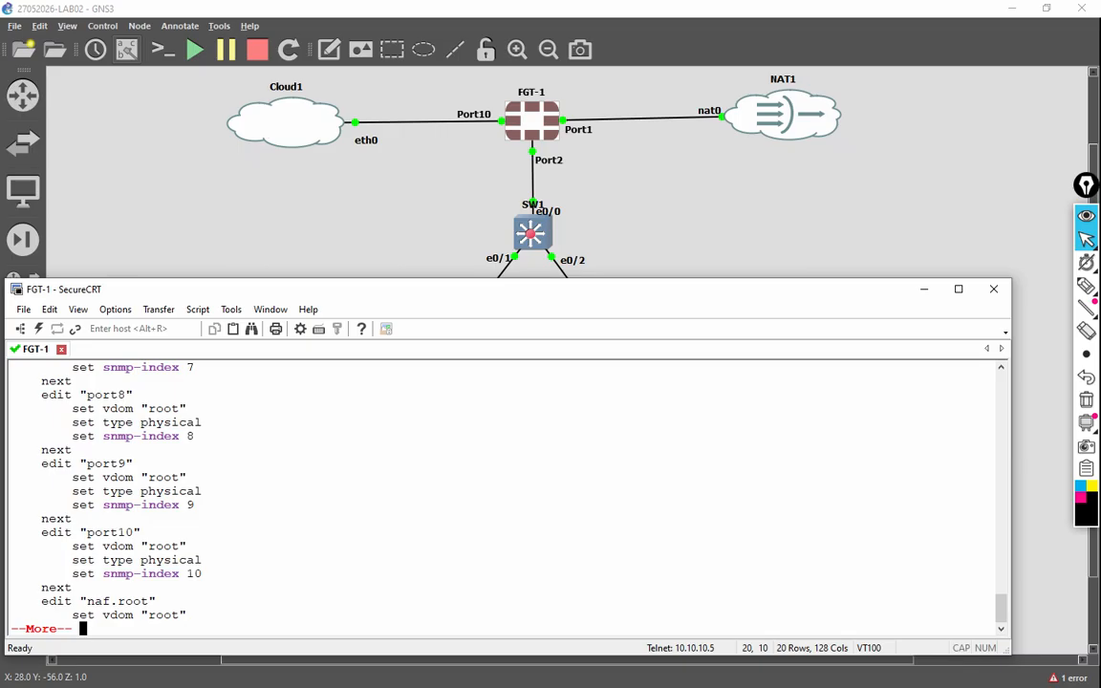
key(q)
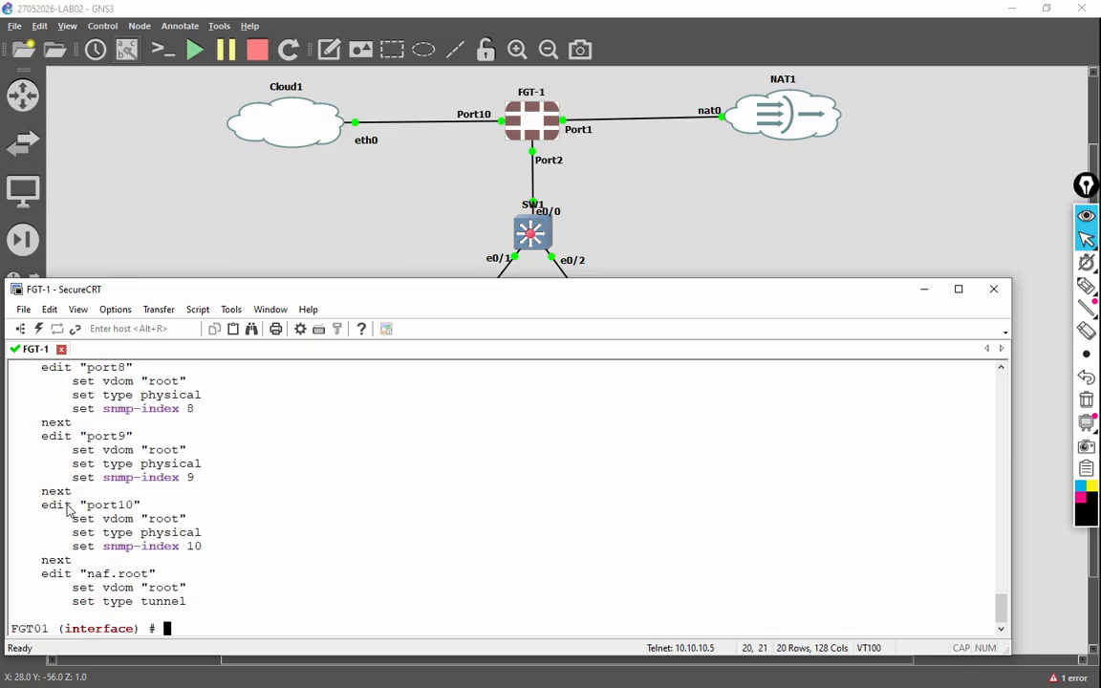
drag(37, 510, 256, 559)
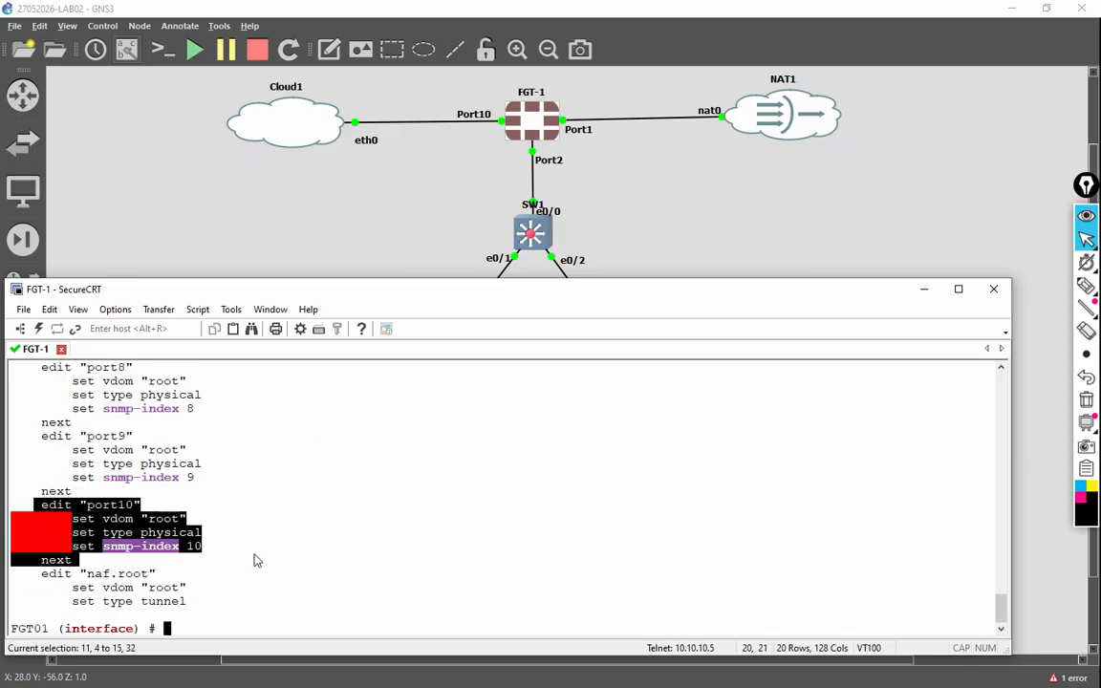
click(272, 554)
Step: Edit port10 to static mode with IP address 10.10.10.10/24
text(edit port10)
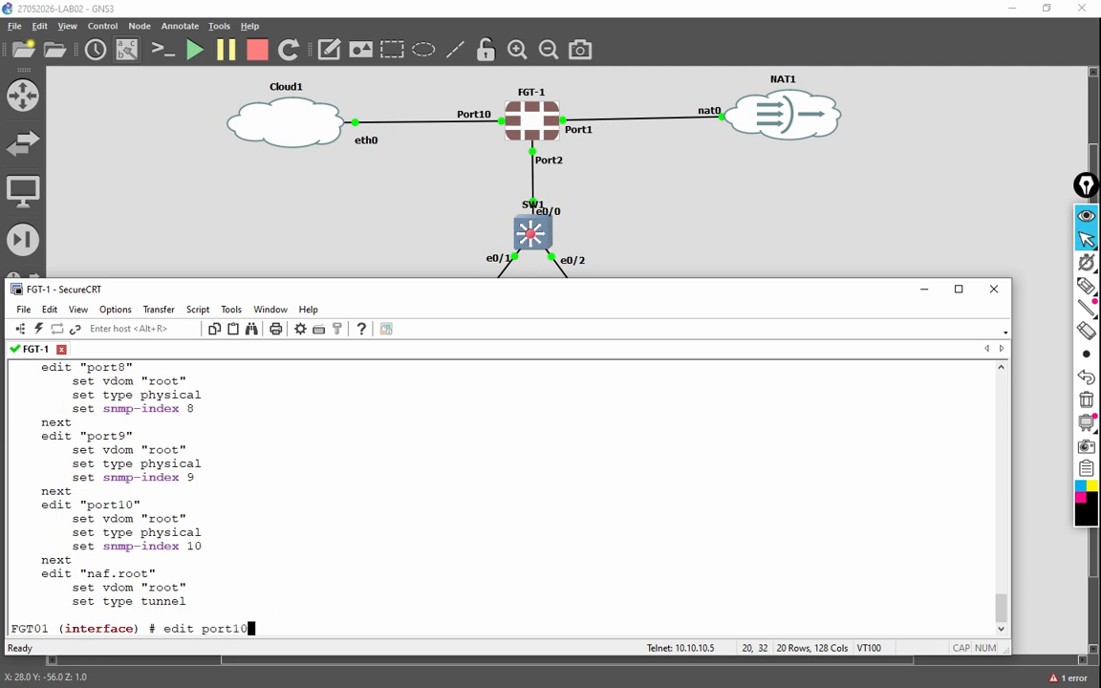
key(Return)
text(s)
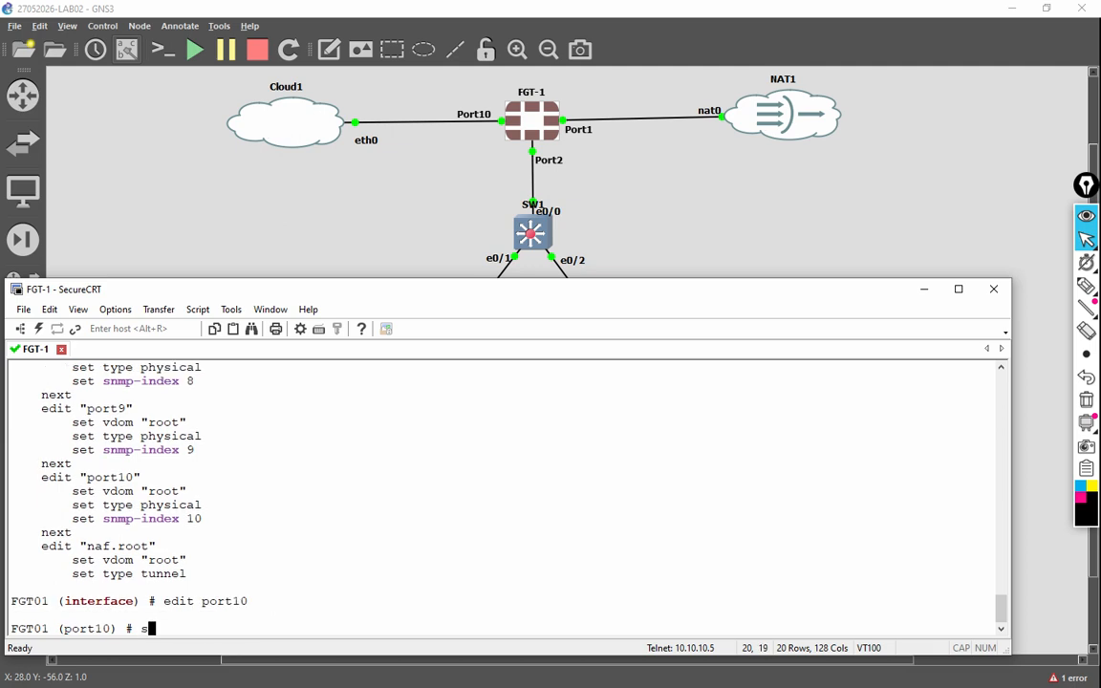
text(et mode static)
key(Return)
text(set ip)
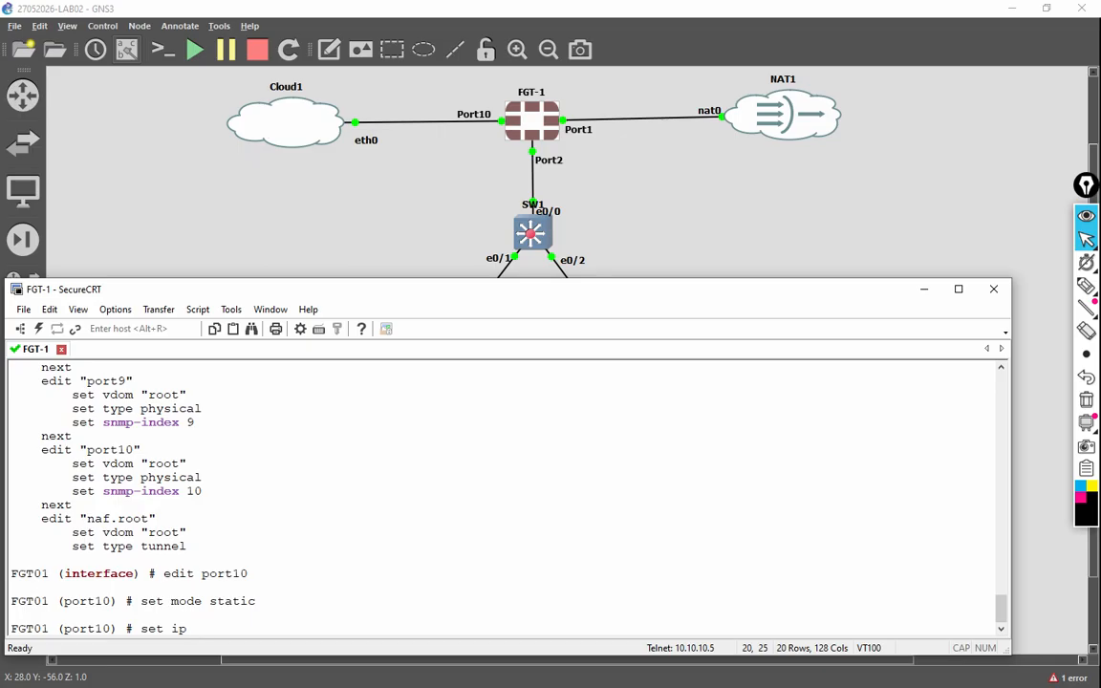
text(10.10.10.10/24)
key(Return)
Step: Allow ping, http, https, ssh and telnet access on port10, then save with next
text(set al)
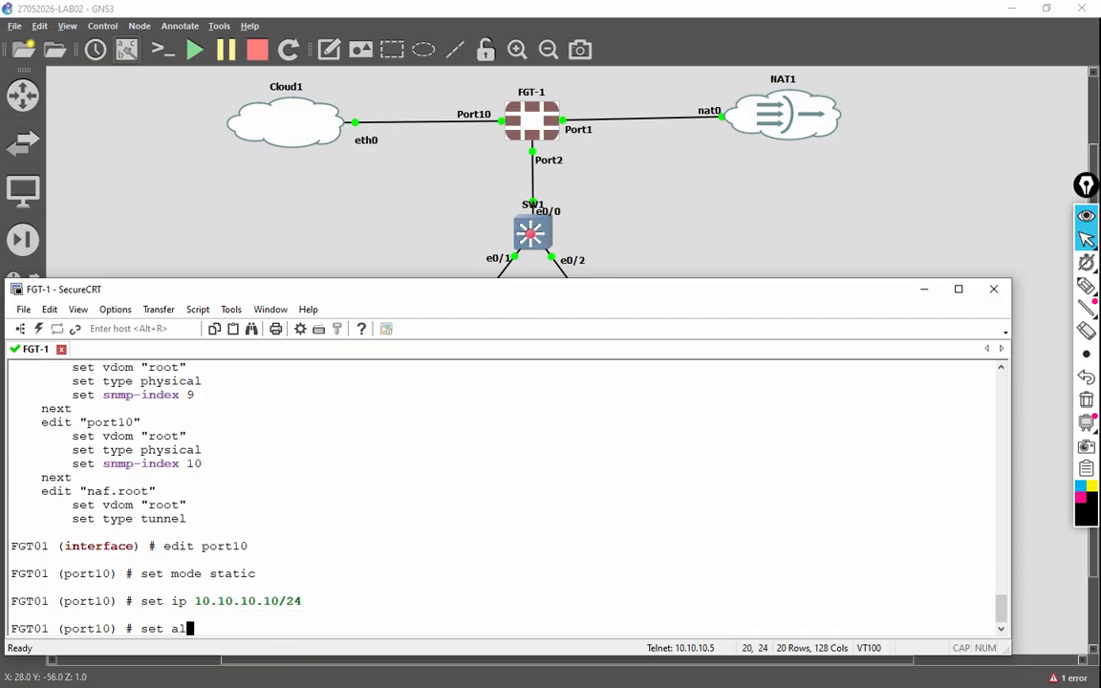
key(Tab)
text(ping )
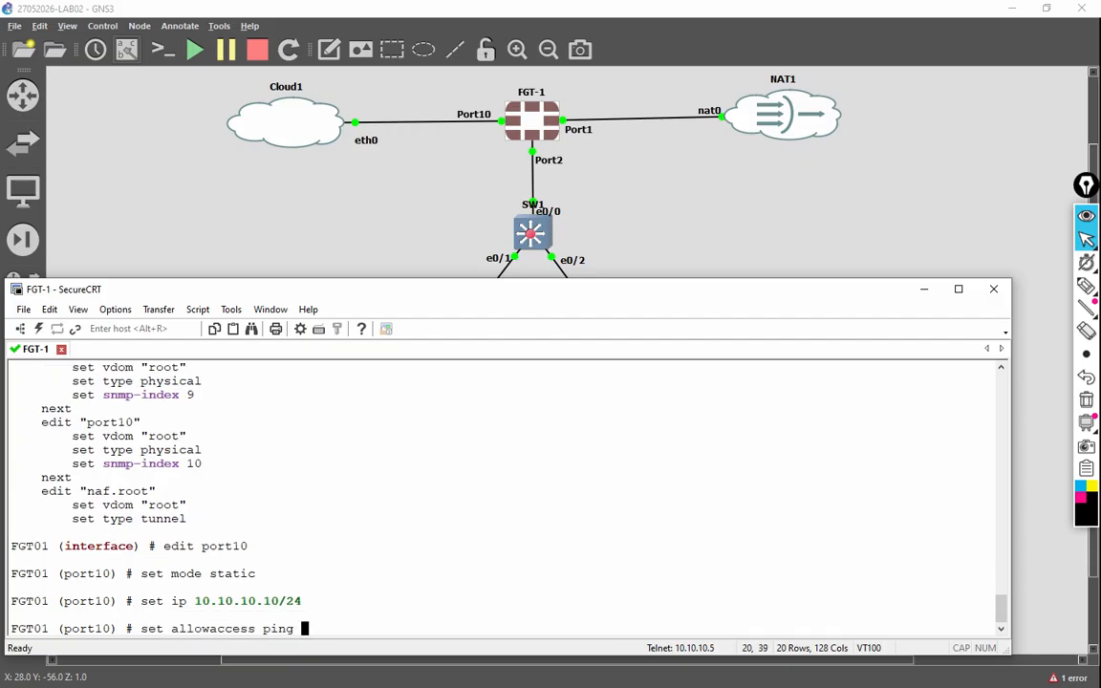
text(http https s)
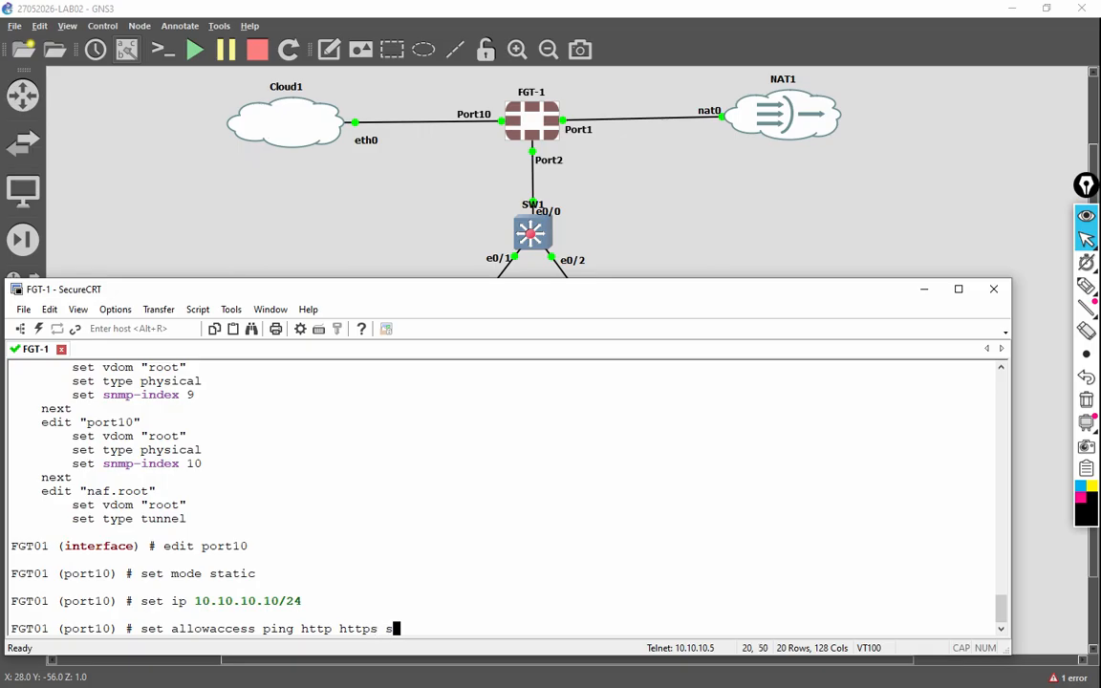
text(sh telnet)
key(Return)
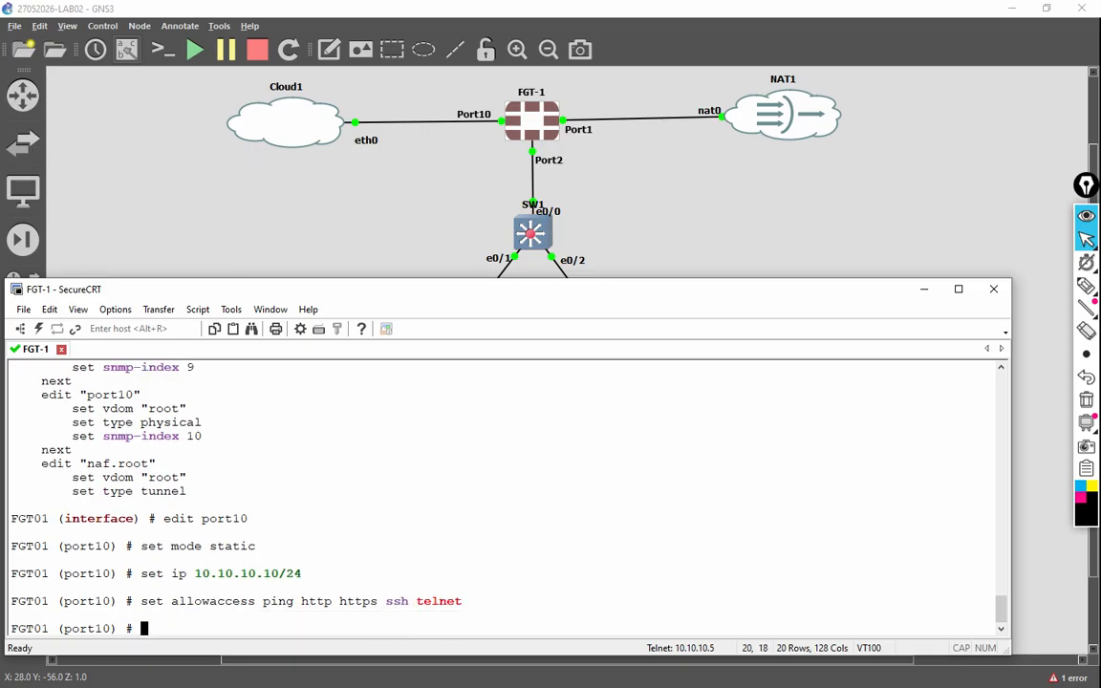
text(next)
key(Return)
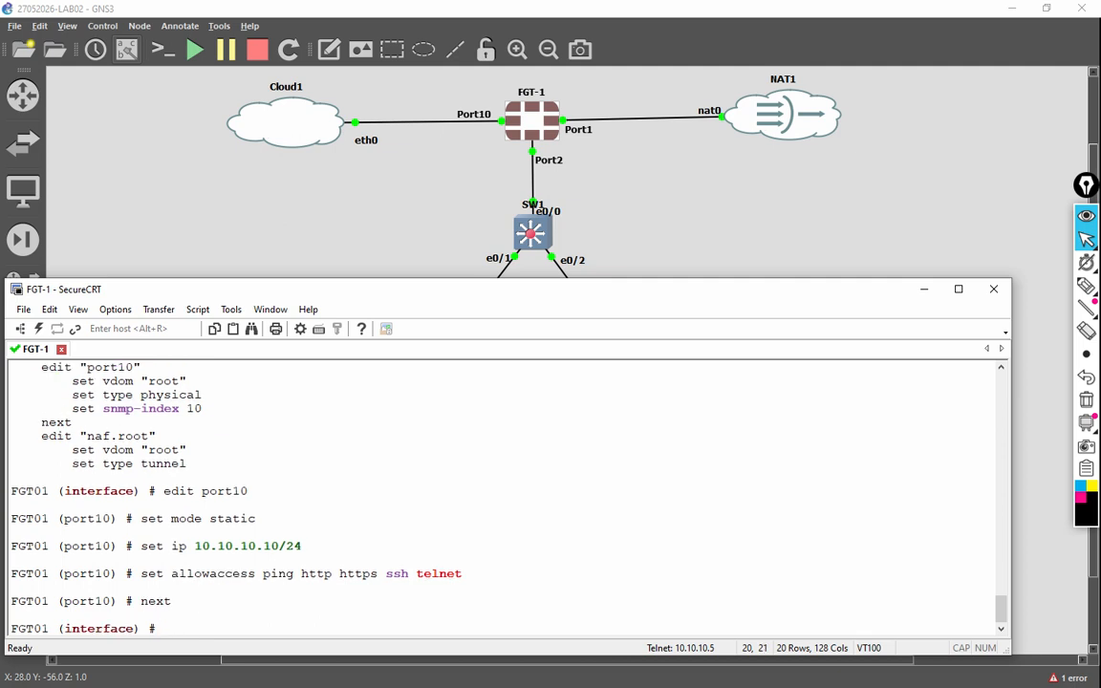
double_click(153, 602)
double_click(119, 629)
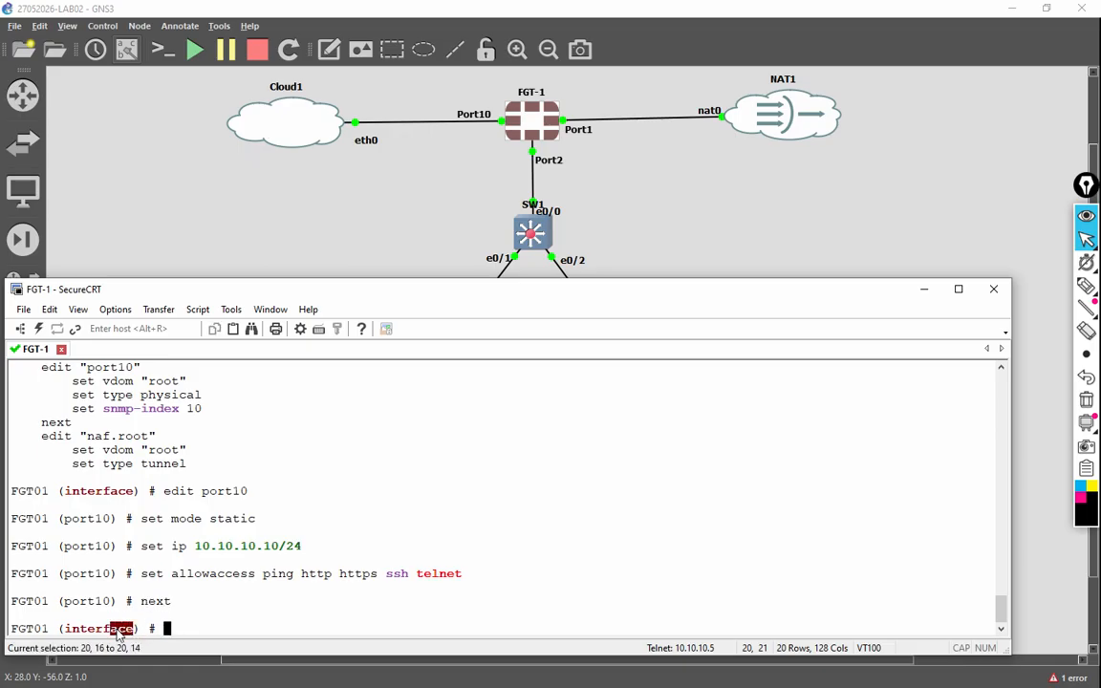
click(273, 628)
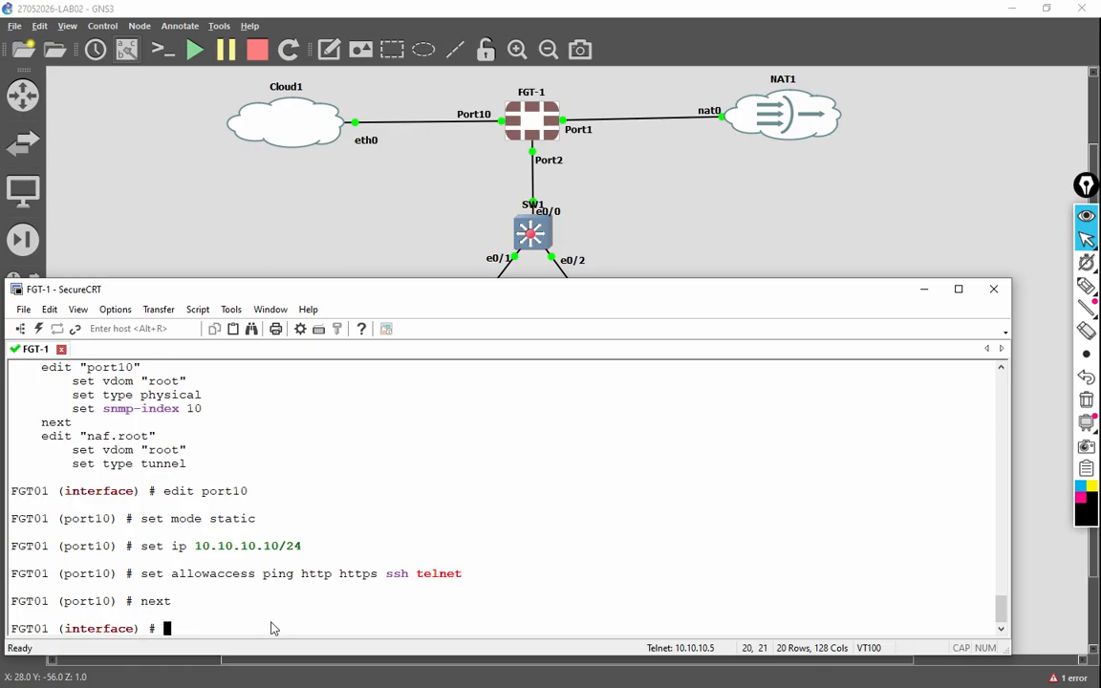
Step: Re-run show and check the updated port10 settings block in the interface listing
text(show)
key(Return)
key(space)
key(space)
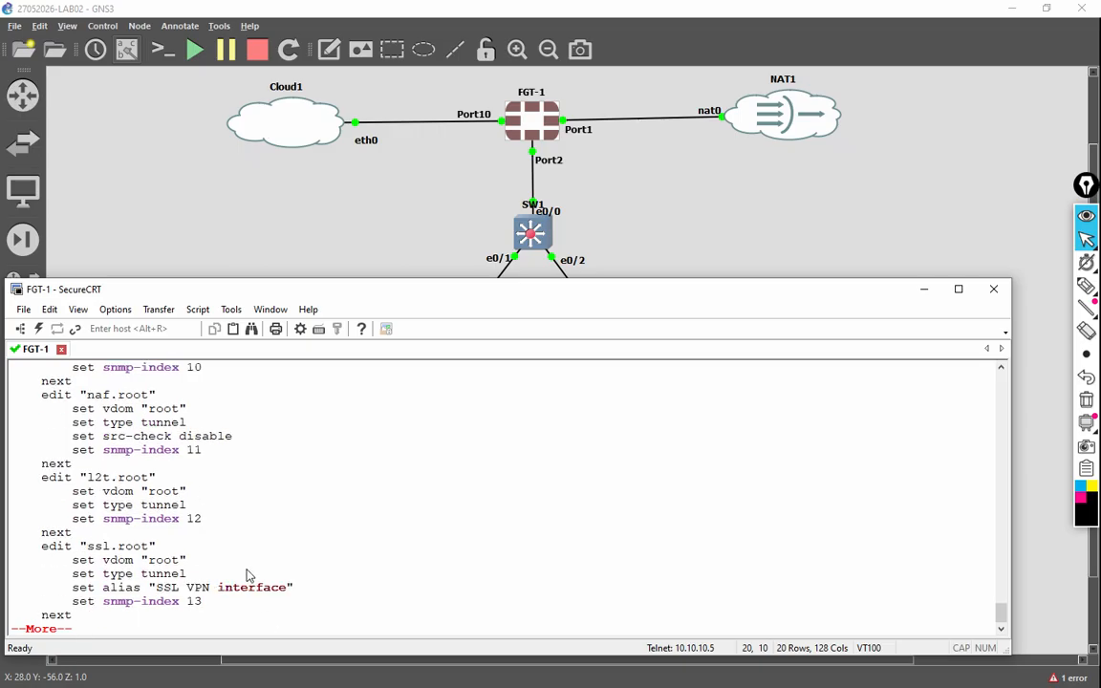
scroll(248, 574, up, 2)
drag(41, 380, 234, 465)
click(298, 491)
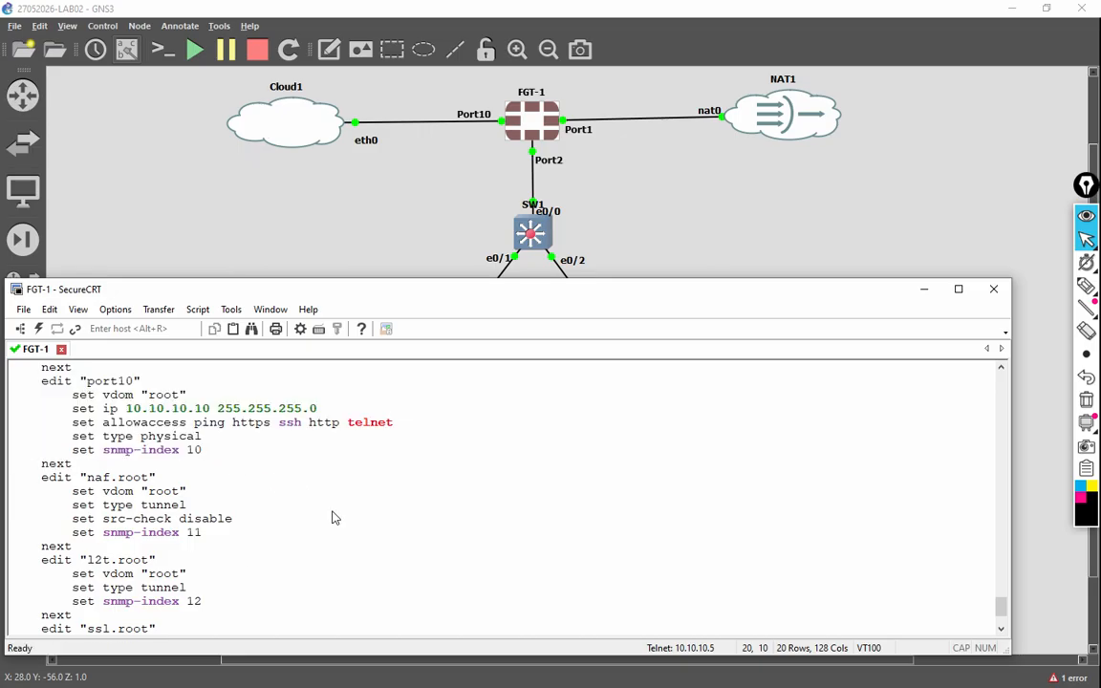
key(q)
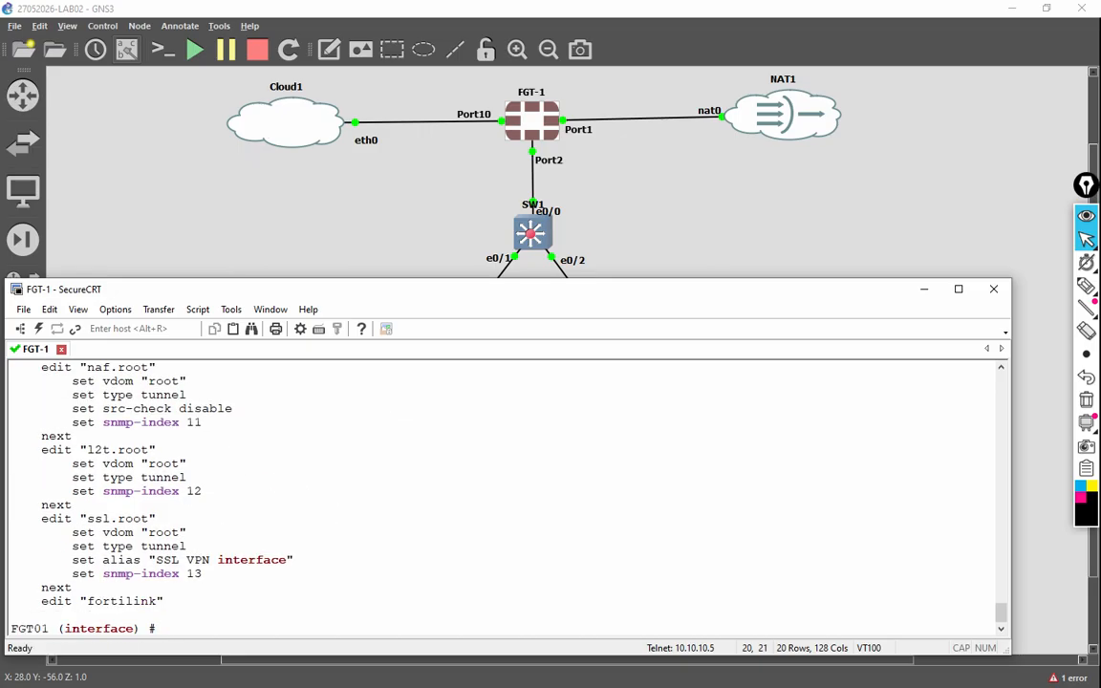
Step: End interface configuration and show port10's saved 10.10.10.10 255.255.255.0 settings with allowed access
text(end)
key(Return)
key(Return)
text(show s)
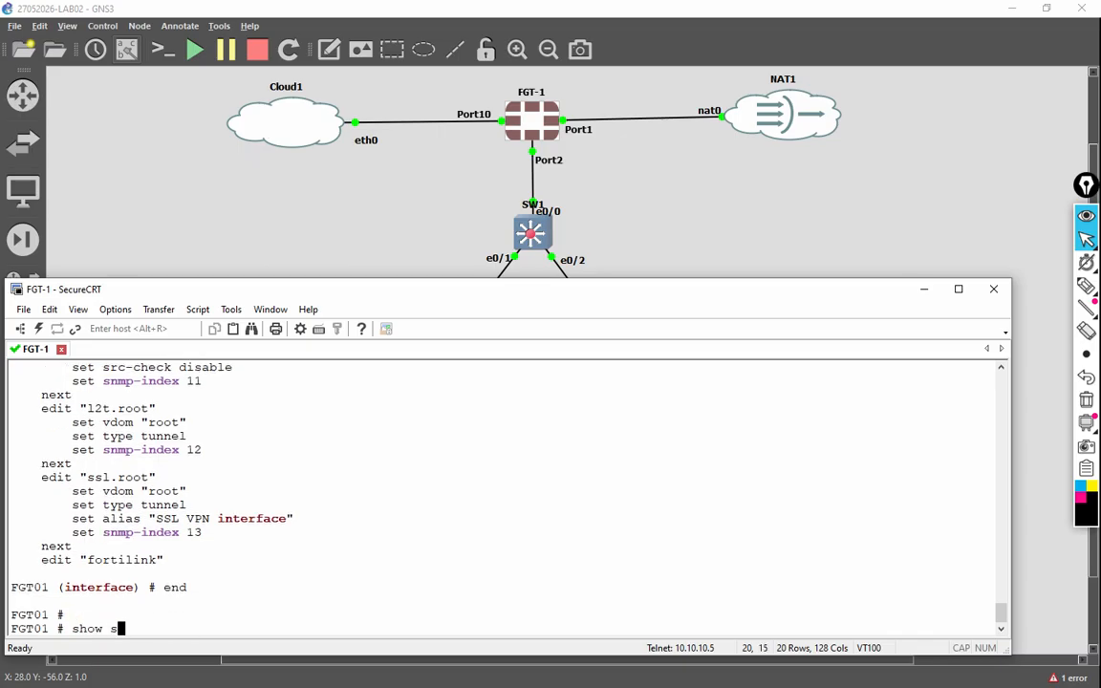
text(ystem interf)
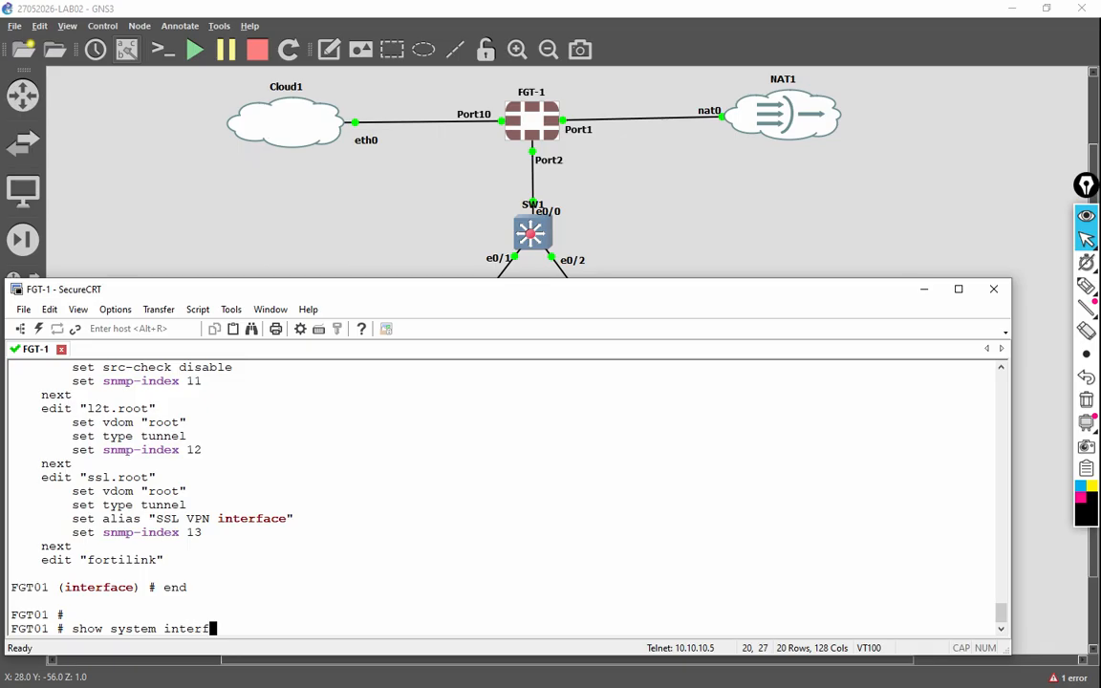
text(ace port10)
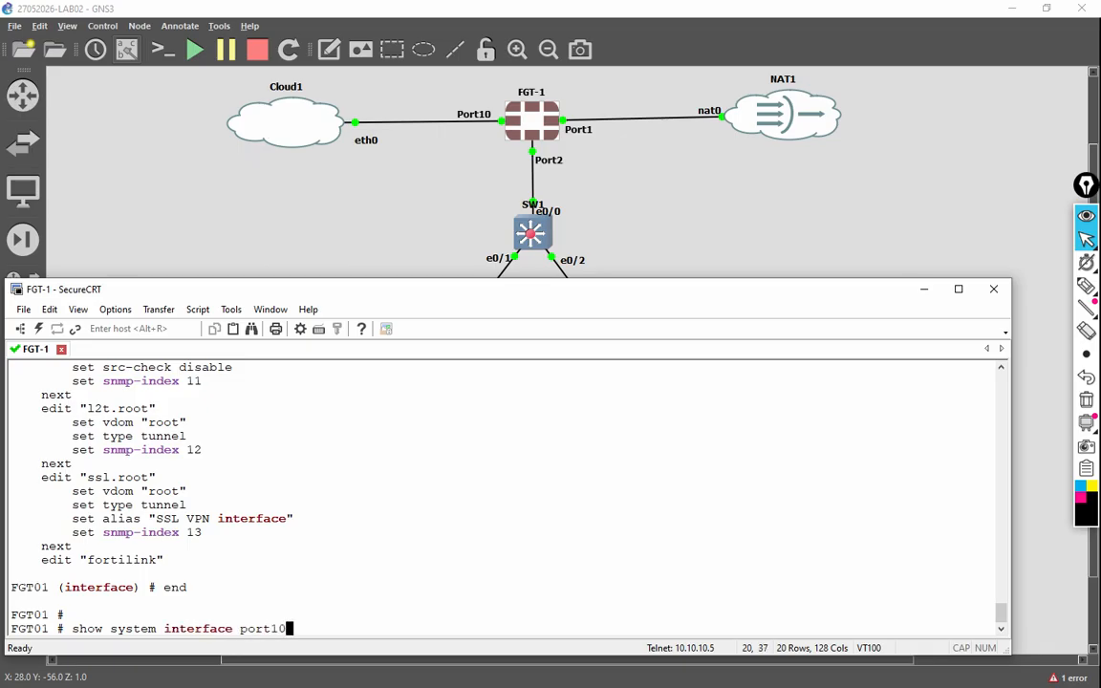
key(Return)
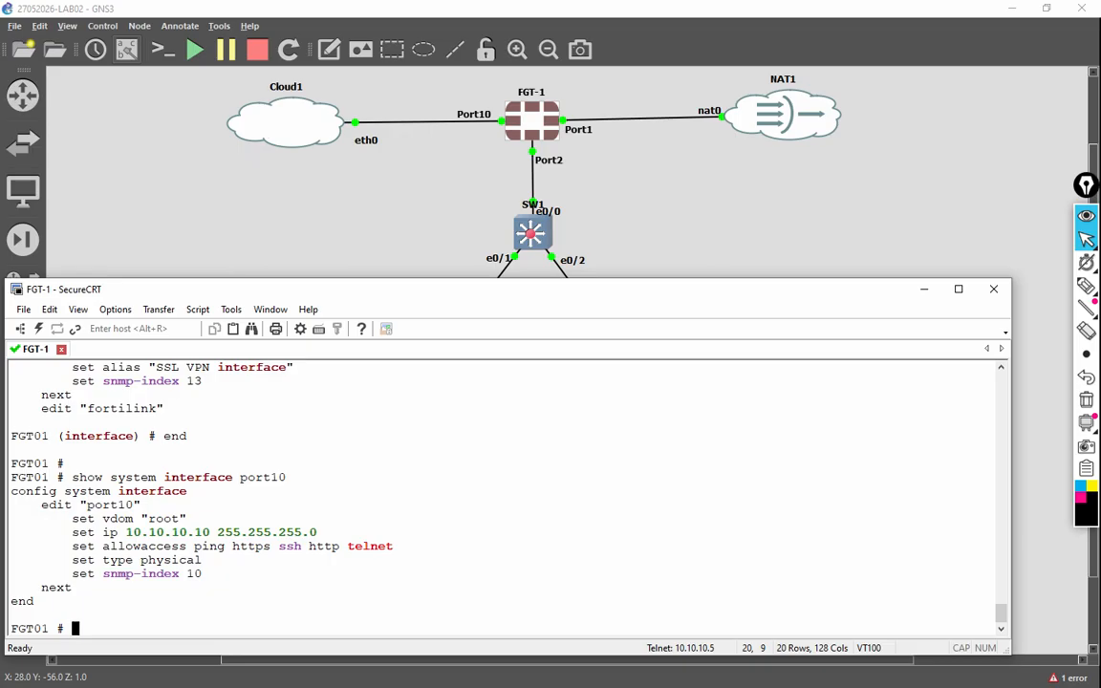
text(exe)
key(Tab)
Step: Ping 10.10.10.1 from the FortiGate and get five replies
text(ping 10.10.0)
key(BackSpace)
text(10.1)
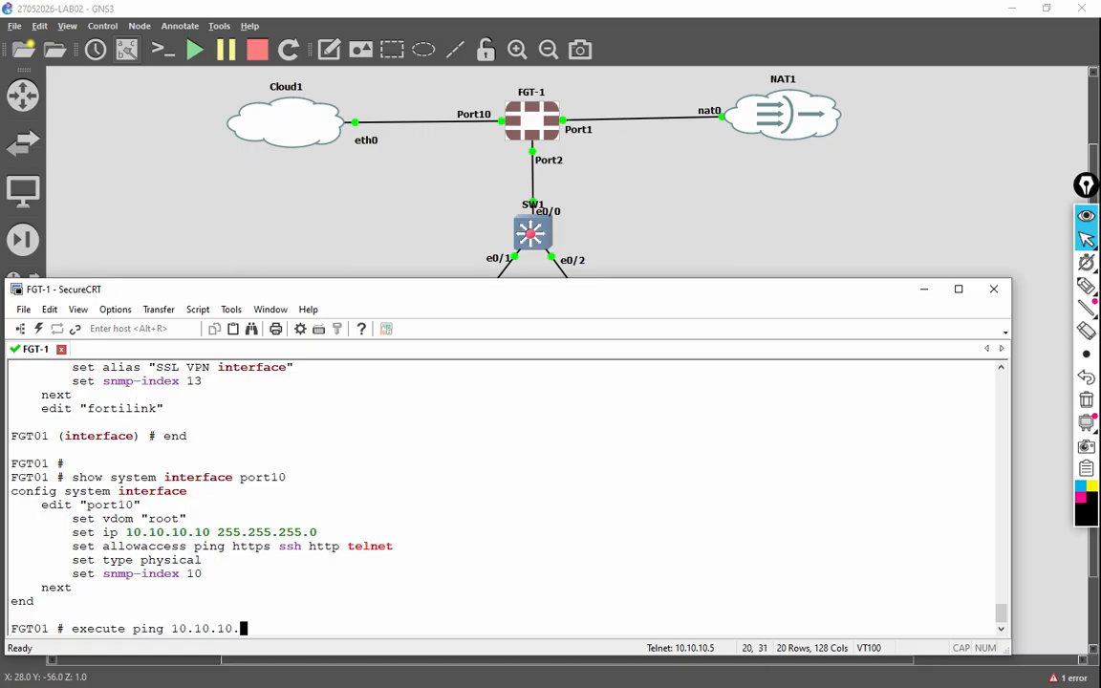
key(Return)
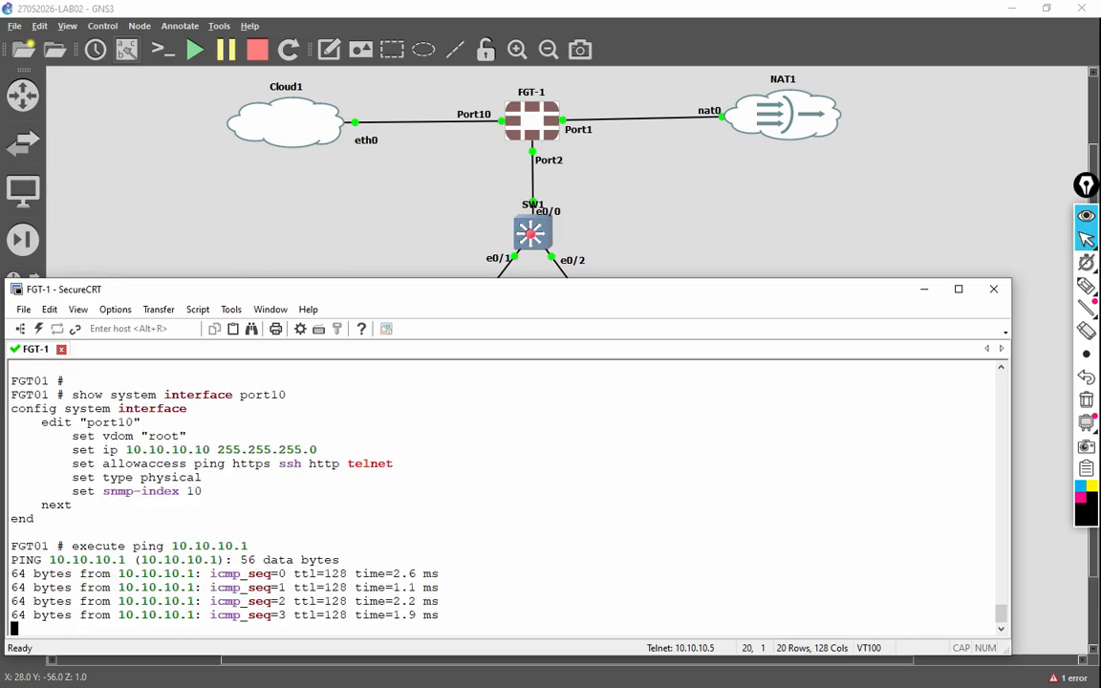
key(Return)
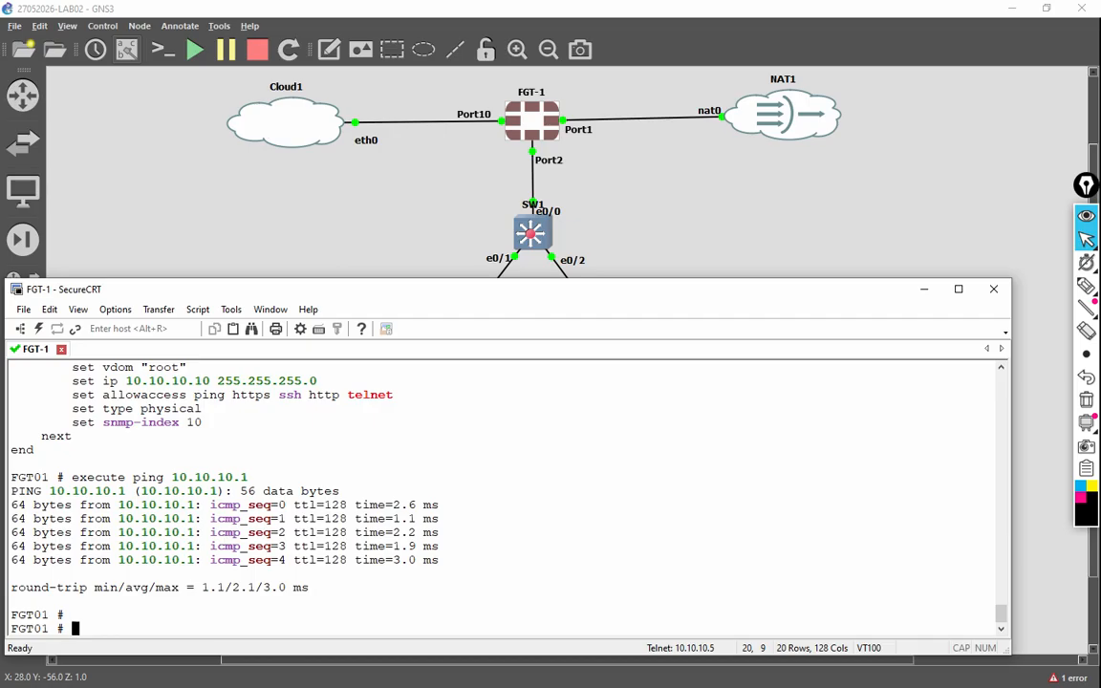
Step: Launch a Windows command prompt with Win+R and cmd
key(super+r)
text(cmd)
key(Return)
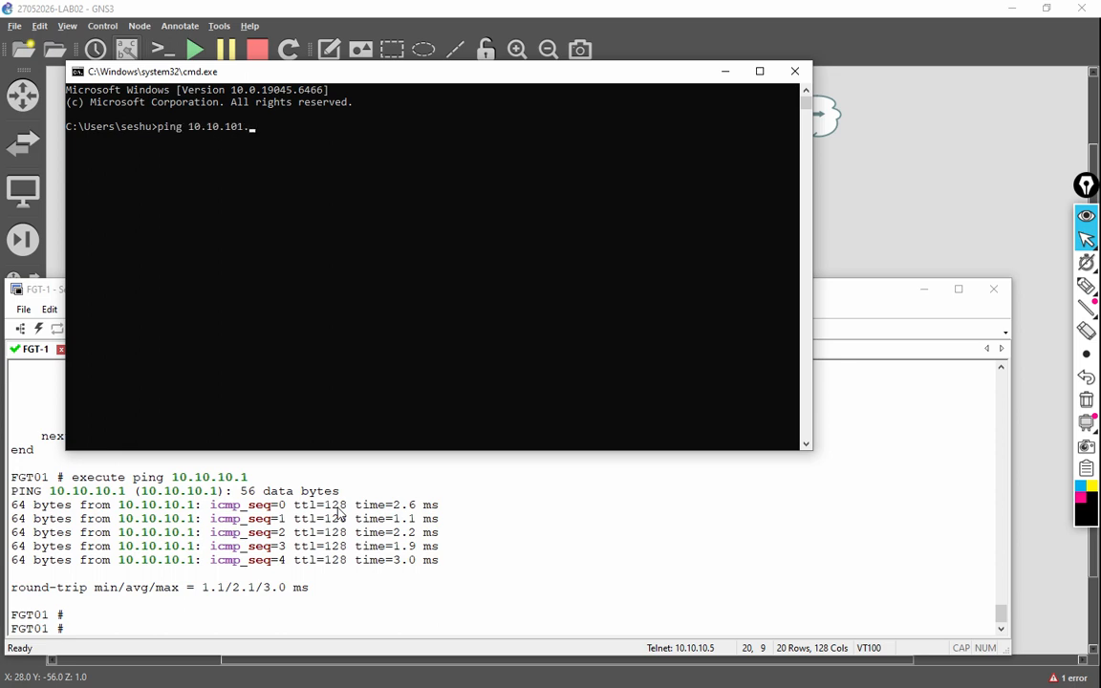
Step: Ping 10.10.10.10 from Windows, getting 4 of 4 replies, then exit the prompt
text(ping 10.10.10.10)
key(Return)
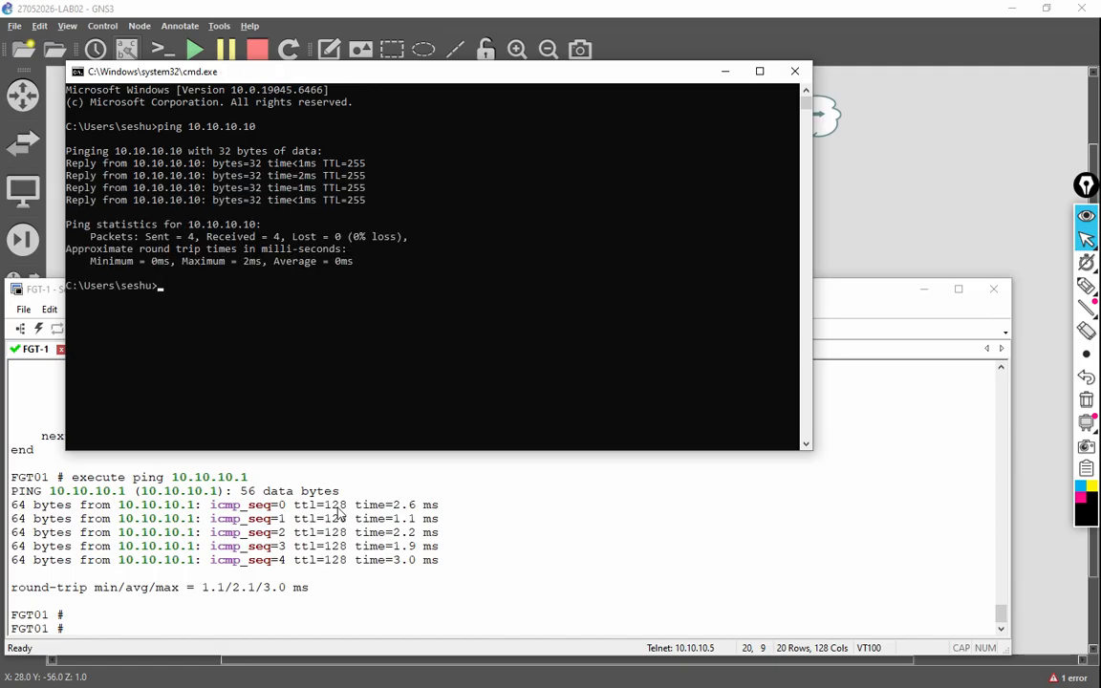
text(t)
key(Return)
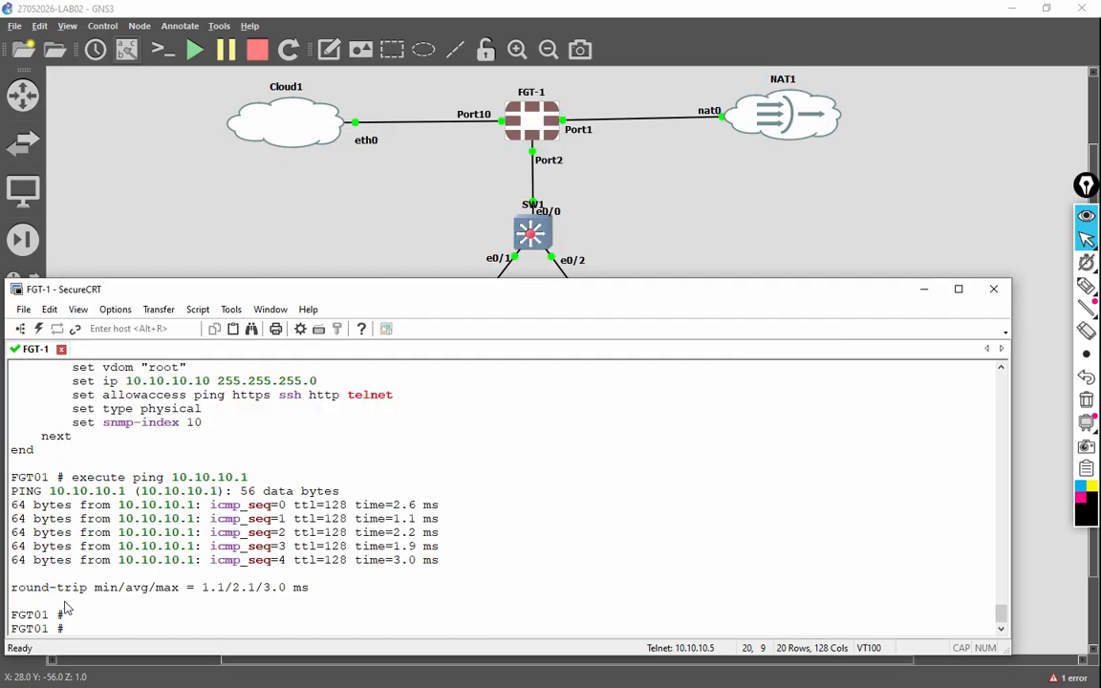
Step: Highlight 'ping' among port10's allowed-access protocols in the FGT01 console
drag(226, 396, 294, 396)
drag(194, 398, 226, 398)
drag(340, 395, 393, 397)
click(230, 395)
double_click(216, 400)
Step: Load the FortiGate login page at 10.10.10.10 in Chrome
mouse_move(453, 684)
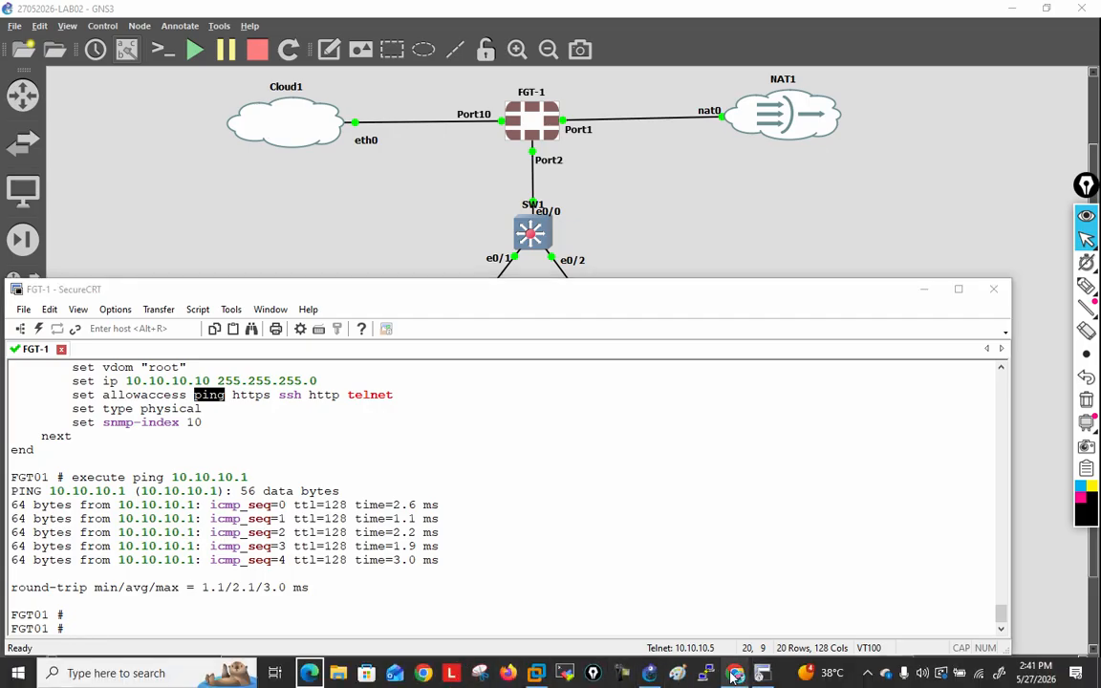
mouse_move(734, 675)
click(660, 532)
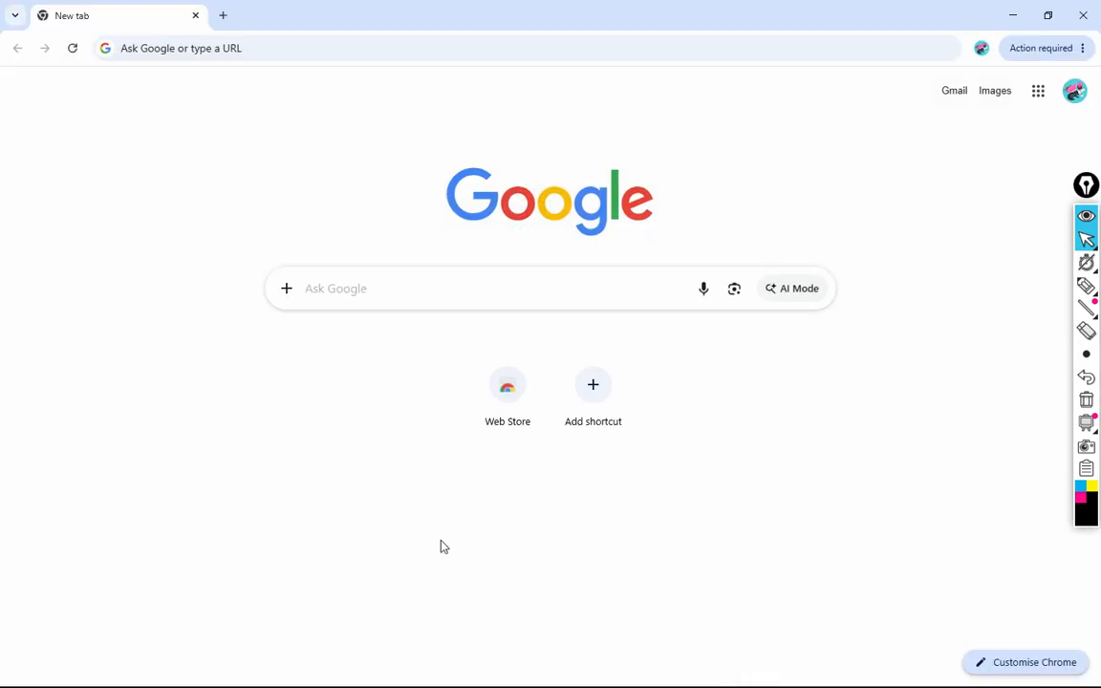
click(305, 51)
text(10)
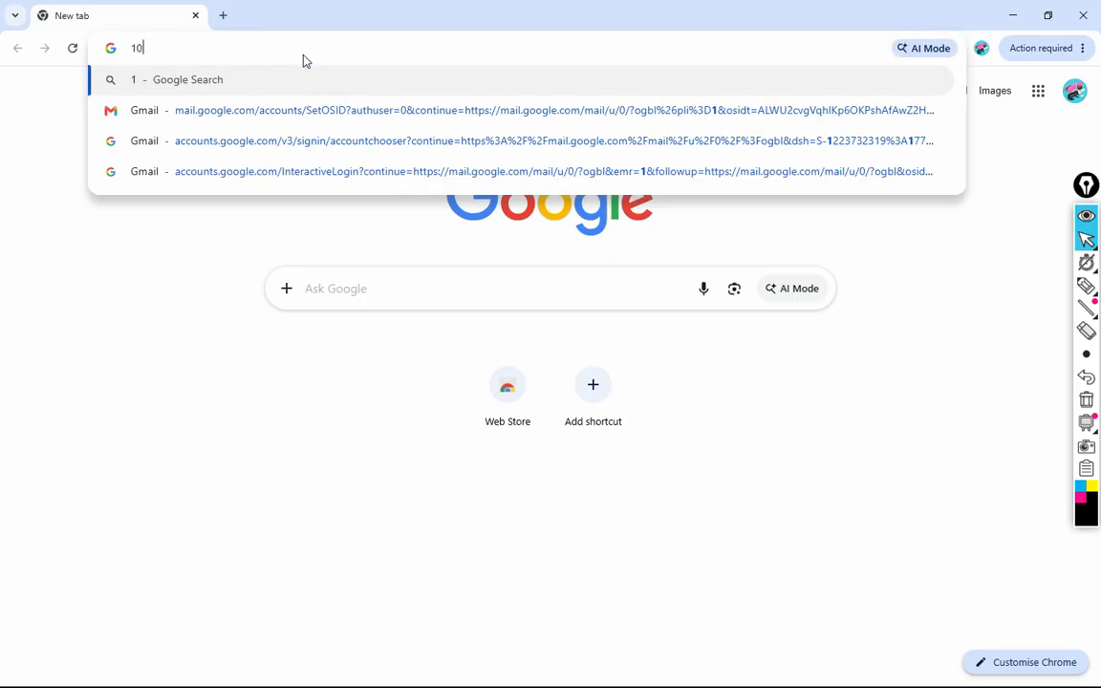
text(.10.10.10)
key(Return)
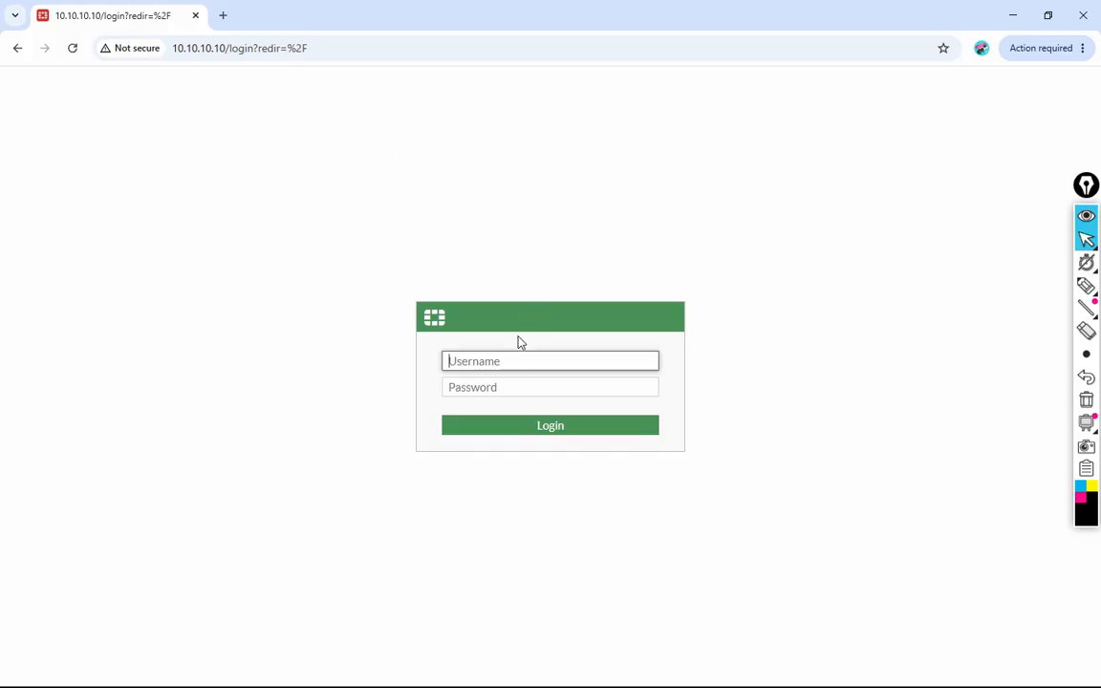
Step: Log in with username admin and the administrator password
text(admin)
key(Tab)
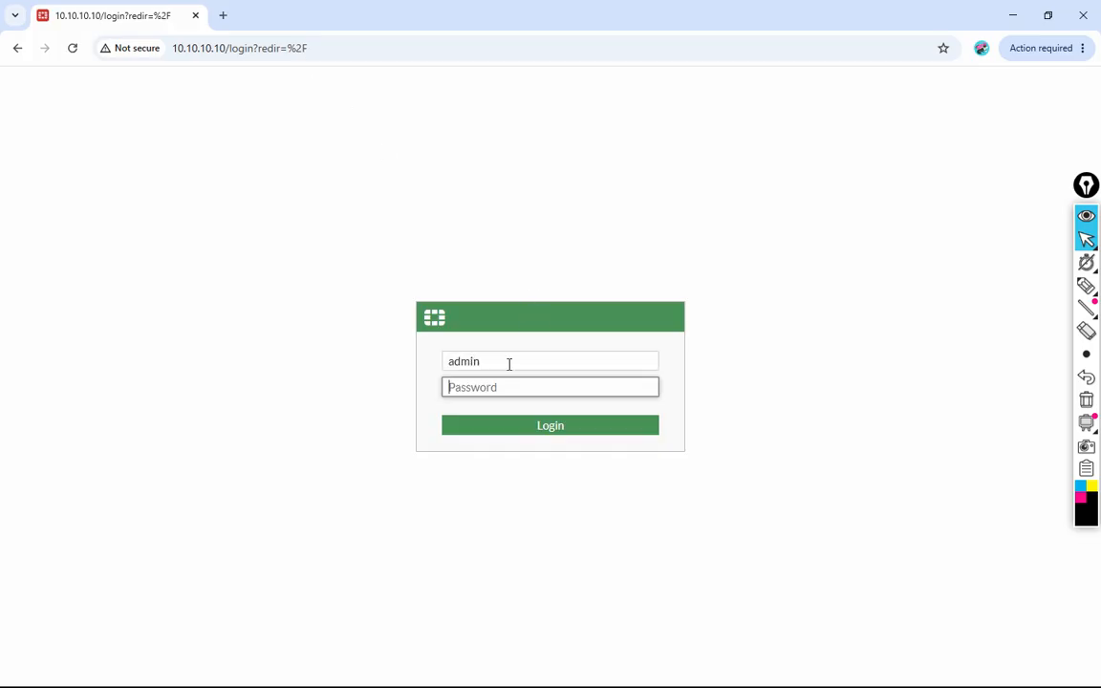
text(•)
click(556, 426)
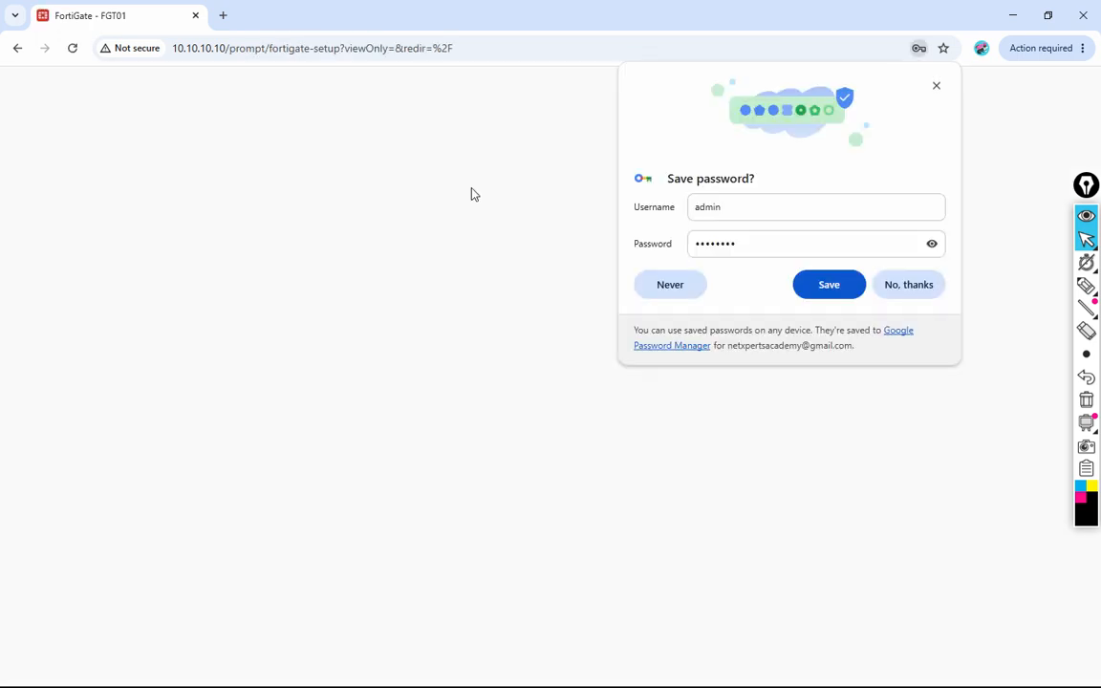
Step: Dismiss the save-password prompt, postpone setup, and hide the FortiOS 7.0.0 overview permanently
click(904, 290)
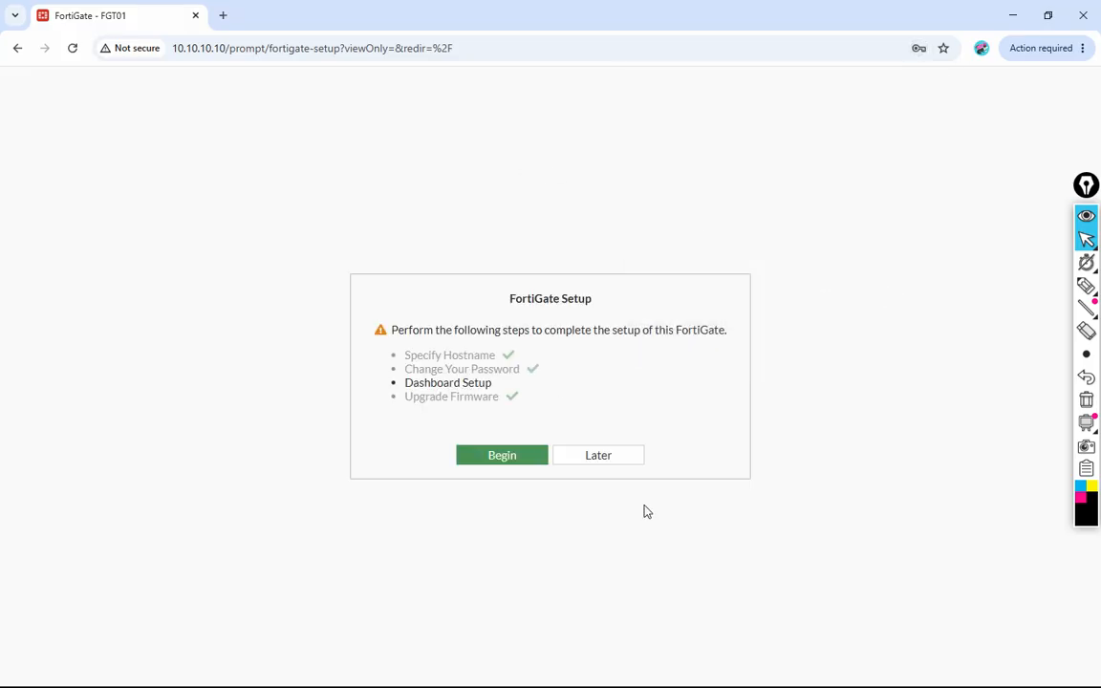
click(608, 466)
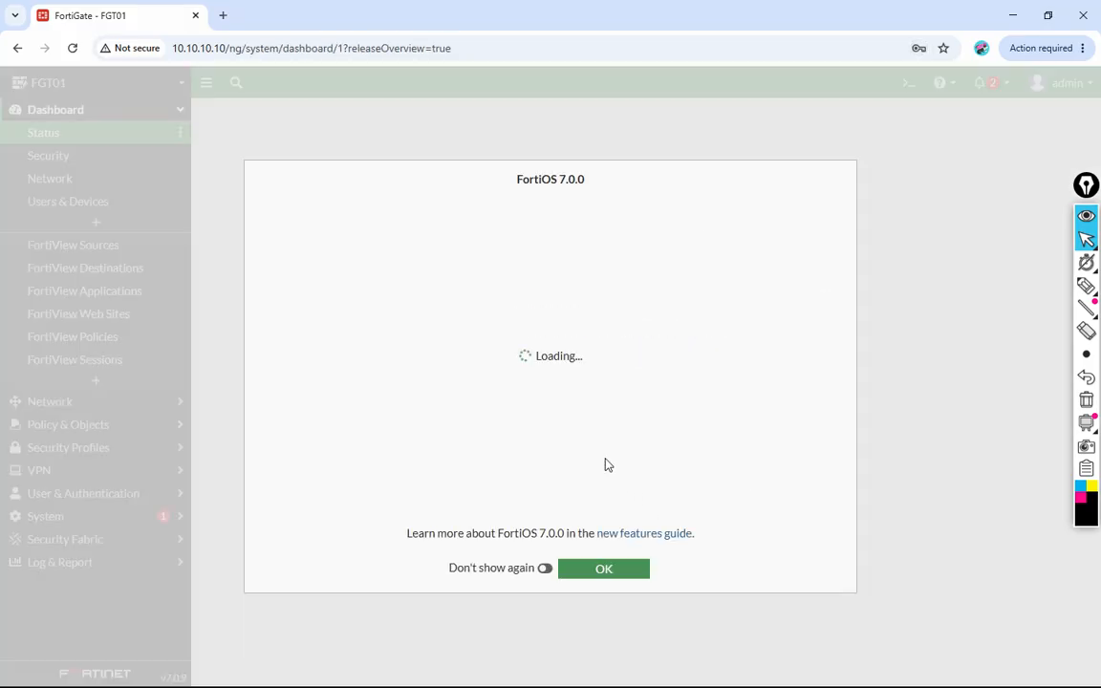
click(545, 568)
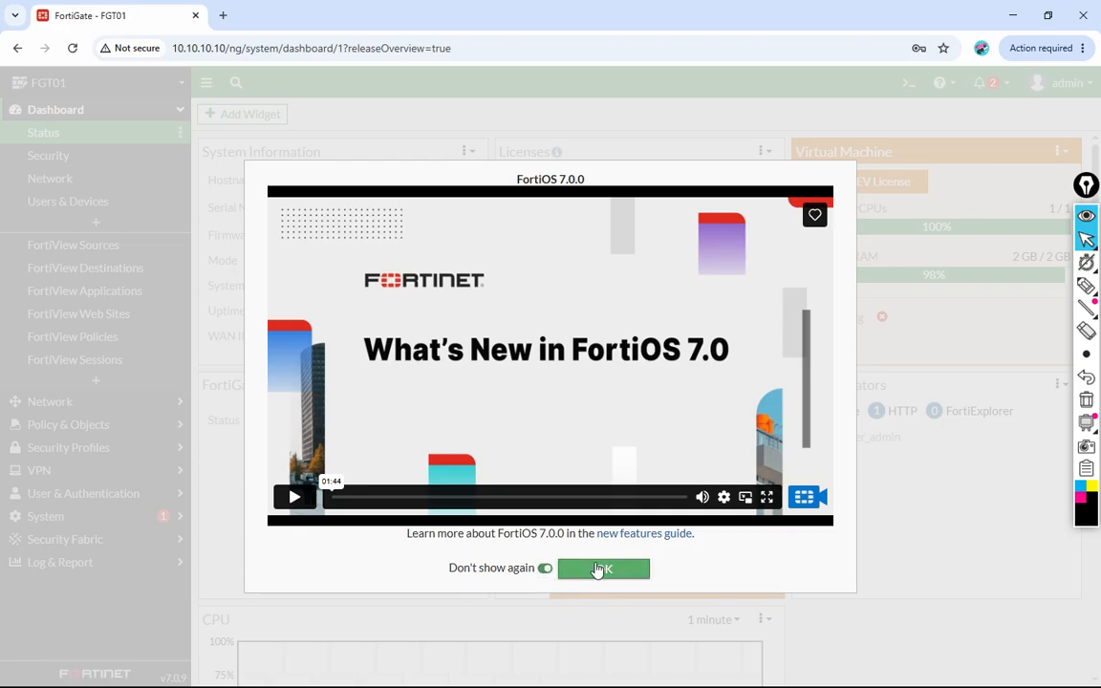
click(600, 571)
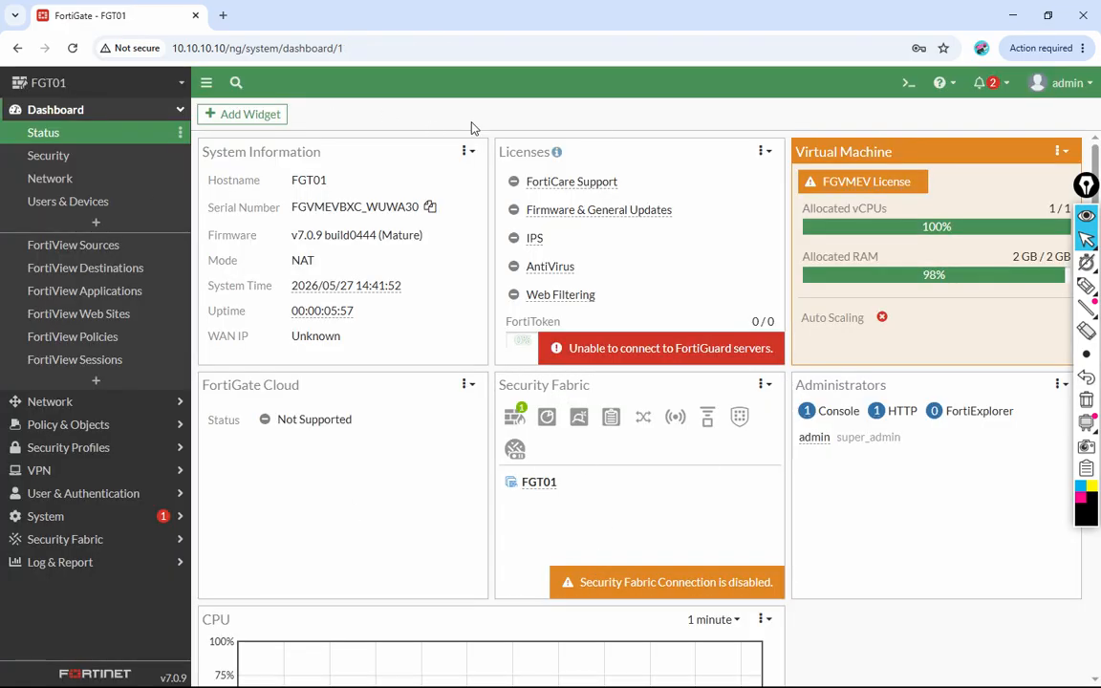
Step: Open port1's settings under Network > Interfaces, note its Connected status, then minimize Chrome
click(181, 113)
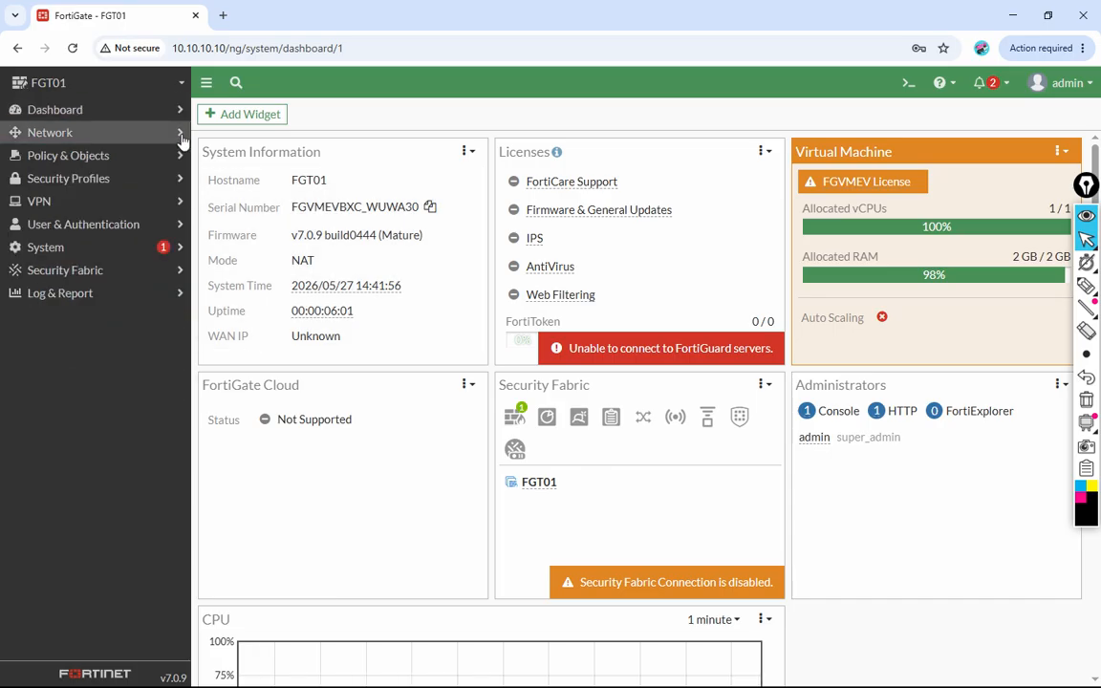
click(182, 136)
click(167, 155)
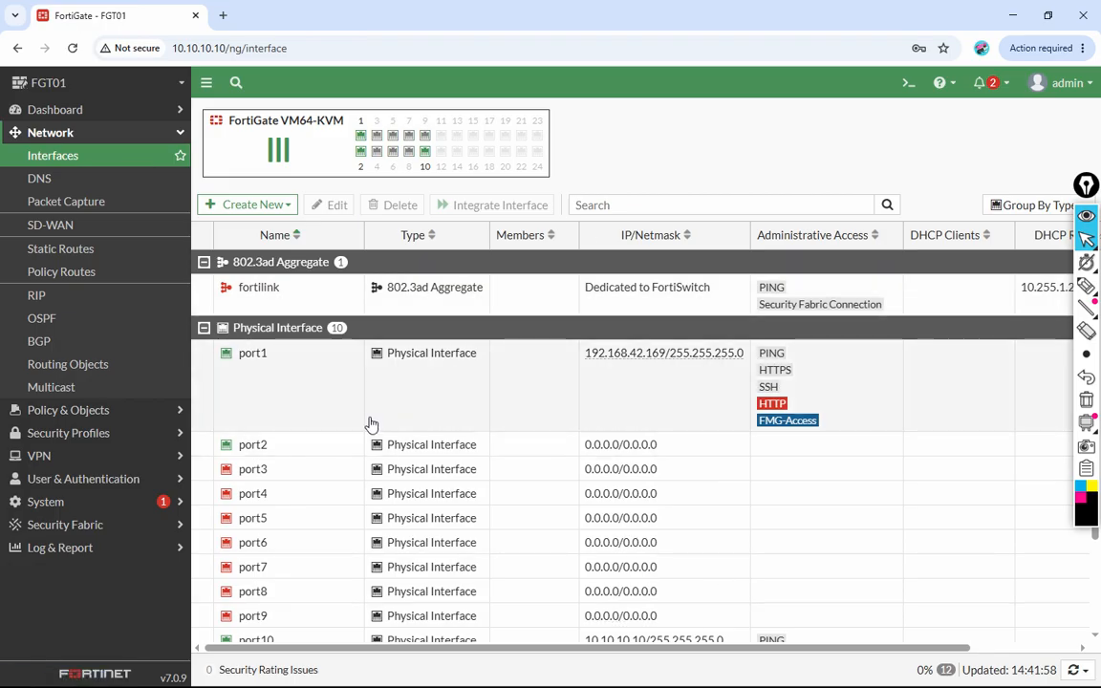
click(371, 421)
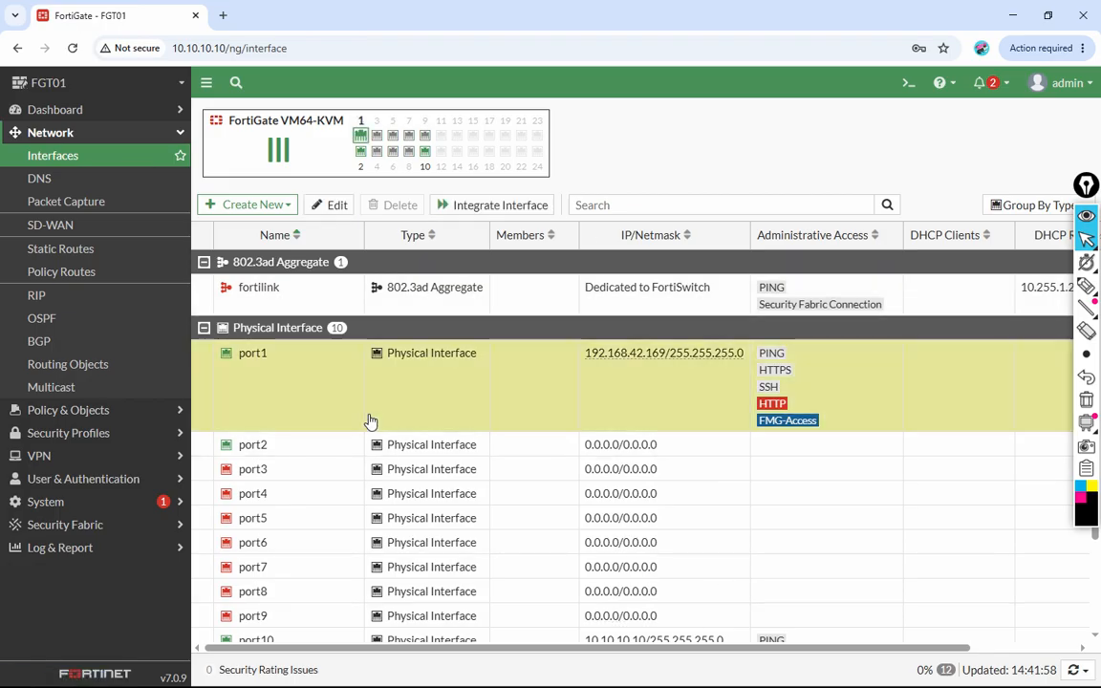
double_click(422, 395)
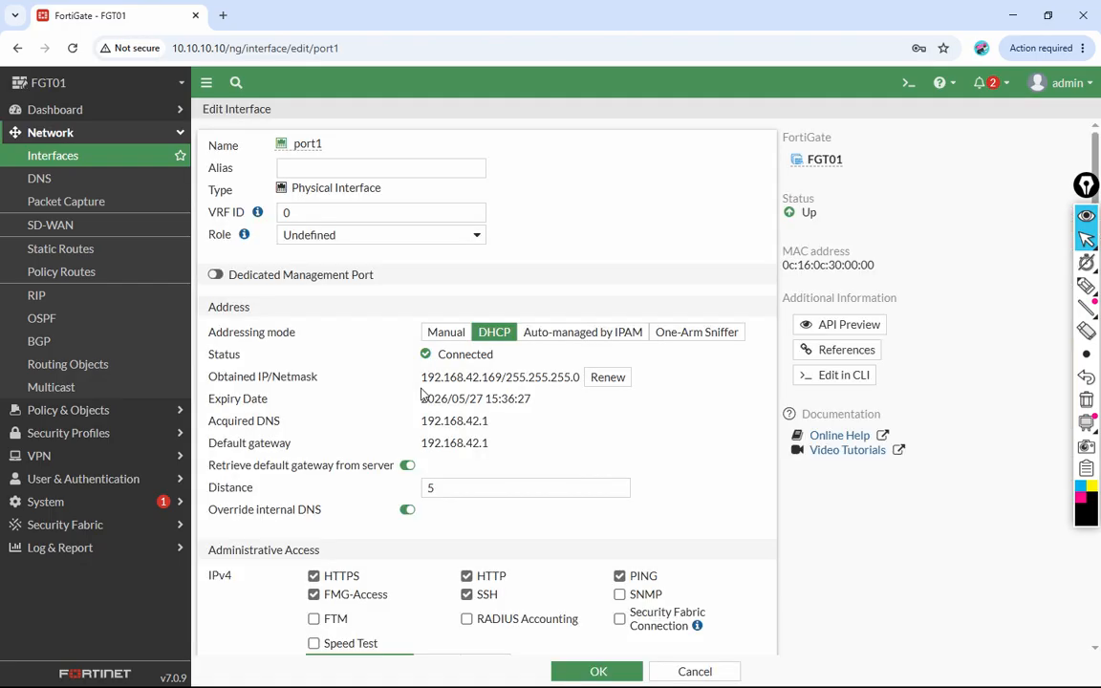
drag(441, 354, 494, 354)
click(1011, 13)
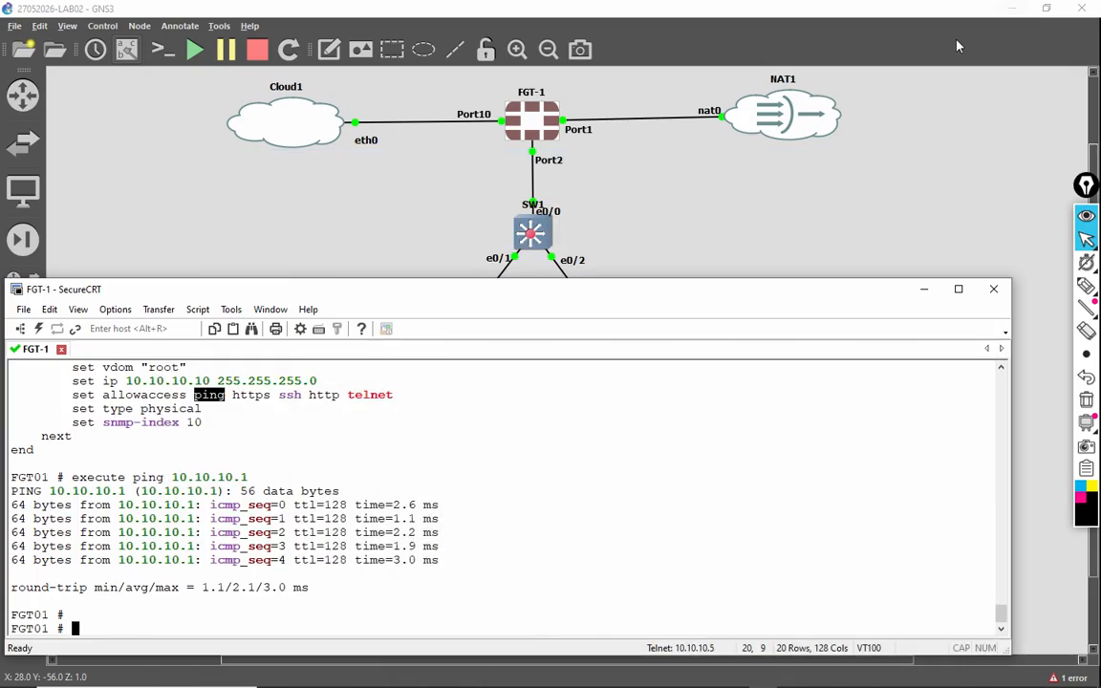
Step: With the on-screen pen, circle nat0, Cloud1 and Port10, writing 10.10.10.10/24 beneath
click(860, 166)
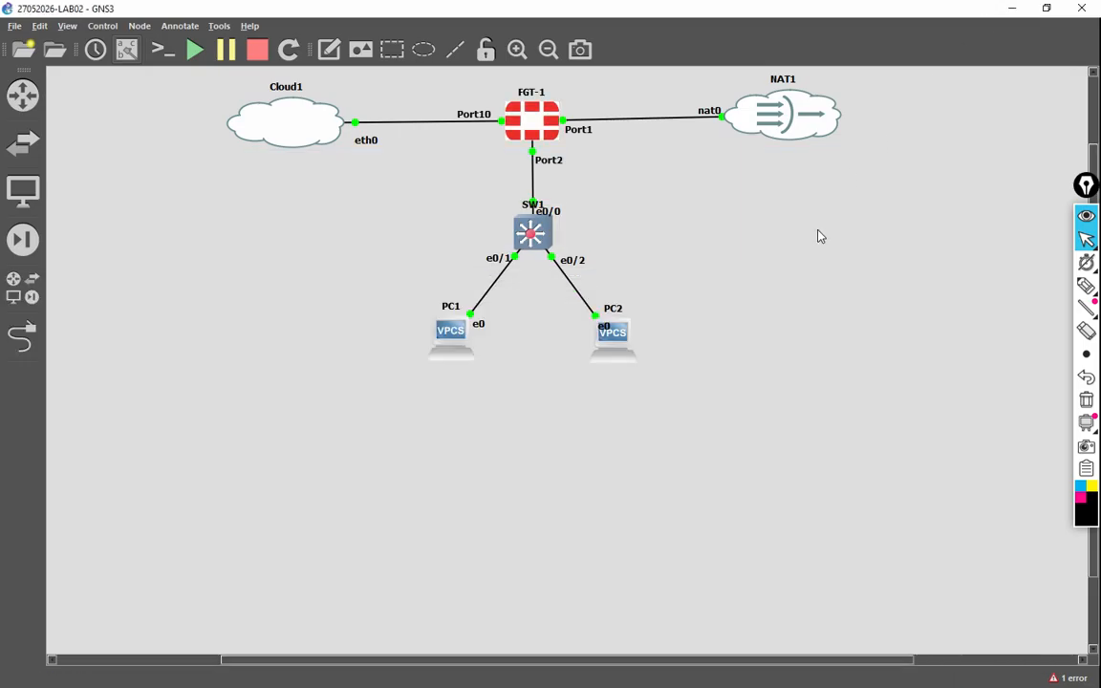
click(1086, 286)
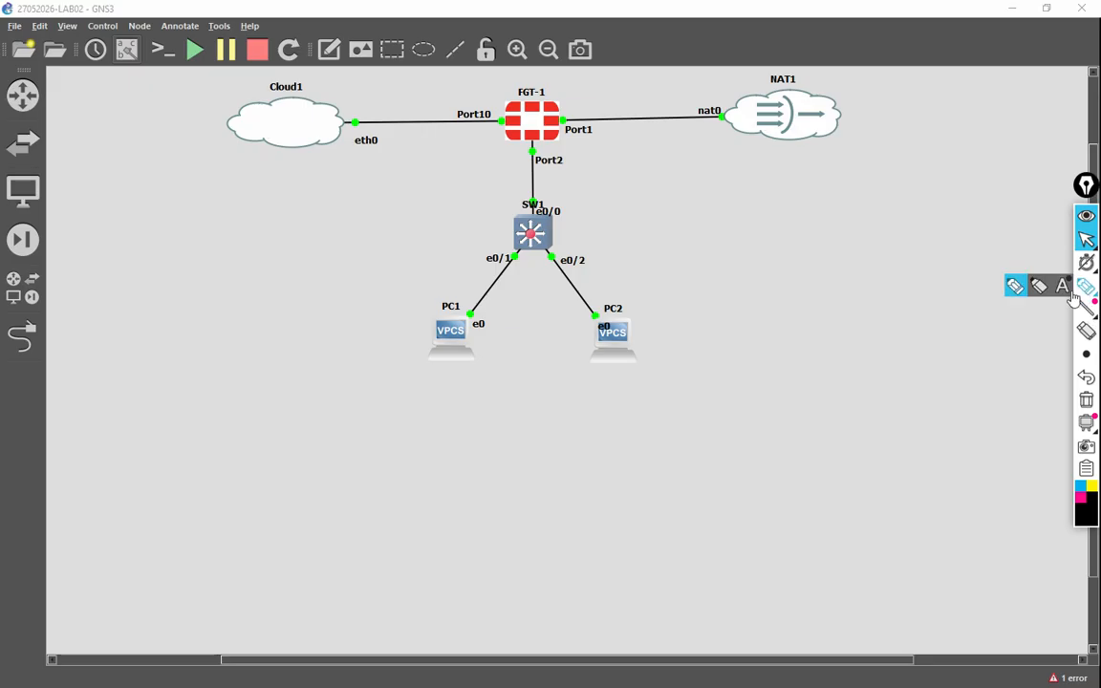
mouse_move(727, 105)
mouse_down()
mouse_move(724, 128)
mouse_move(690, 123)
mouse_up()
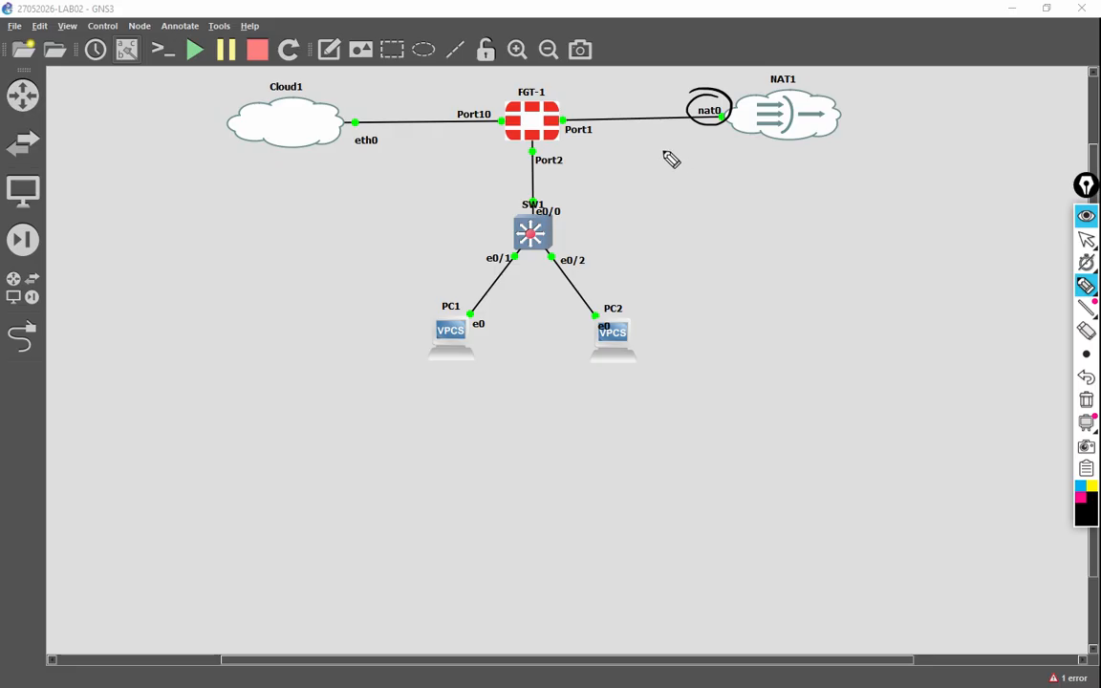
mouse_move(508, 112)
mouse_down()
mouse_move(450, 85)
mouse_move(277, 60)
mouse_move(204, 113)
mouse_move(247, 191)
mouse_move(504, 134)
mouse_up()
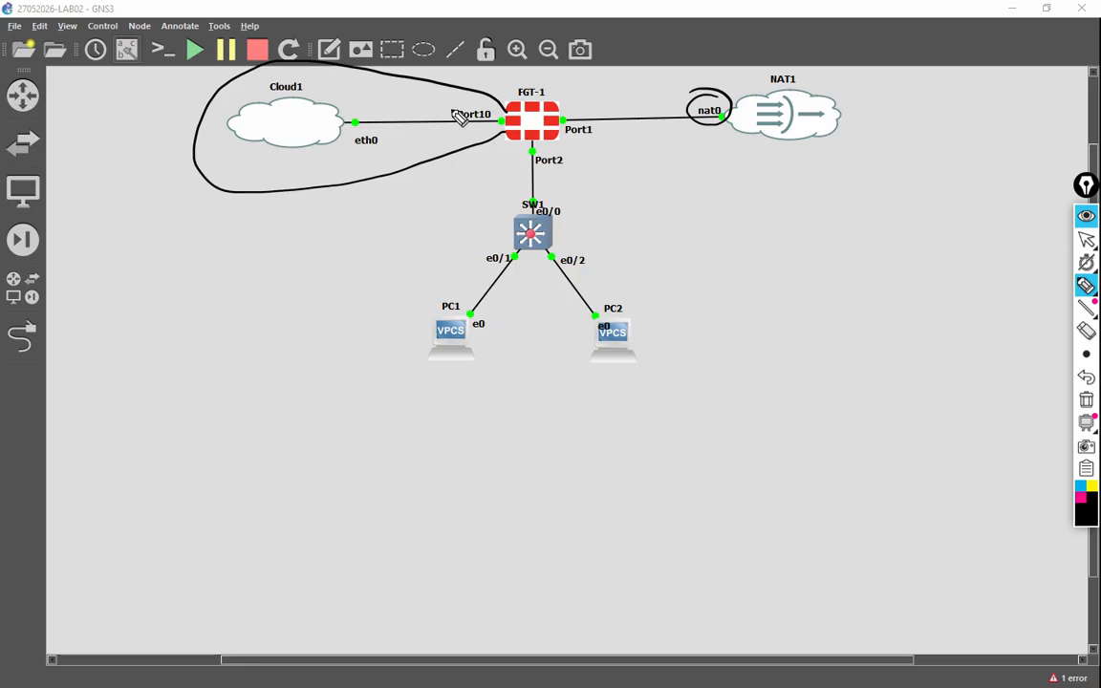
mouse_move(469, 104)
mouse_down()
mouse_move(457, 113)
mouse_move(498, 113)
mouse_move(460, 106)
mouse_up()
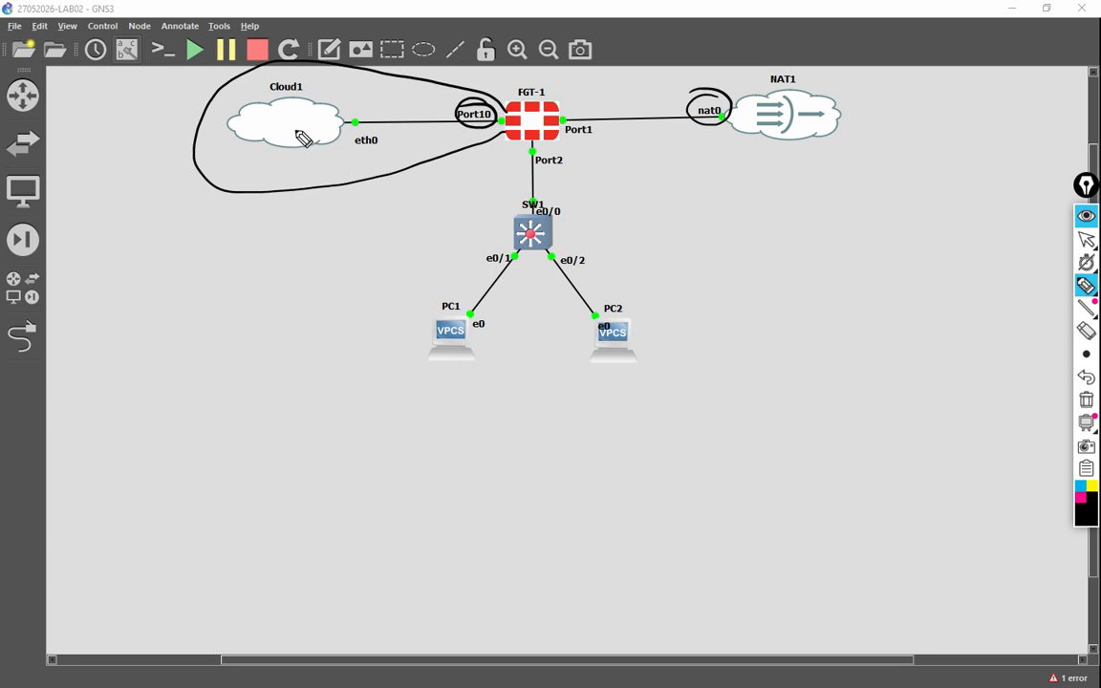
drag(391, 153, 398, 161)
mouse_move(401, 153)
mouse_down()
mouse_move(406, 162)
mouse_move(491, 141)
mouse_up()
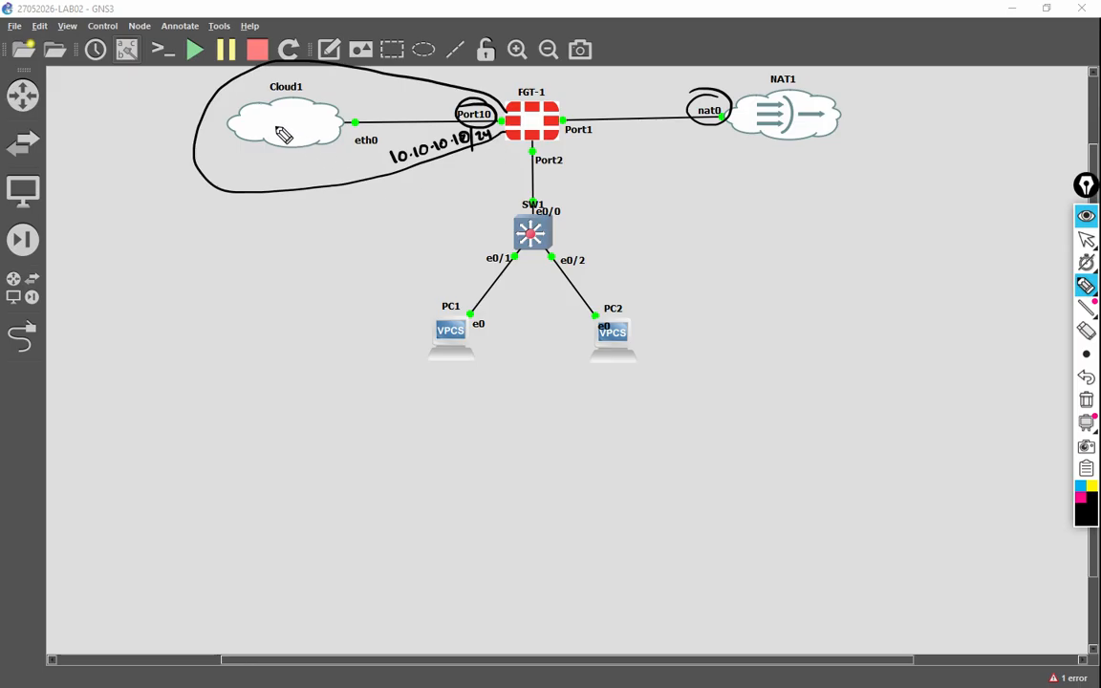
drag(406, 171, 469, 153)
Step: Annotate Cloud1 with 10.1 and write the 10.10.10.0/24 network below the topology
mouse_move(277, 132)
mouse_down()
mouse_move(300, 128)
mouse_move(299, 140)
mouse_up()
drag(306, 189, 358, 250)
drag(403, 193, 374, 245)
mouse_move(267, 300)
mouse_down()
mouse_move(306, 304)
mouse_move(379, 271)
mouse_move(391, 290)
mouse_move(359, 295)
mouse_up()
drag(296, 319, 353, 302)
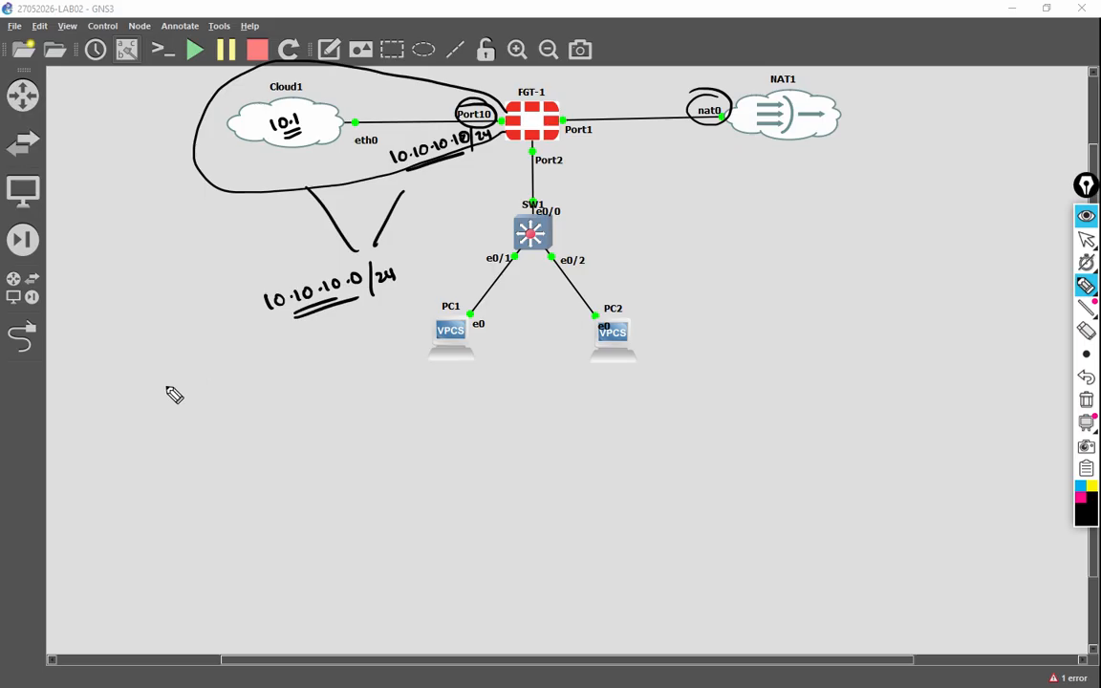
Step: Clear the pen annotations, exit drawing mode, and minimize GNS3 and SecureCRT
click(1085, 399)
click(1086, 239)
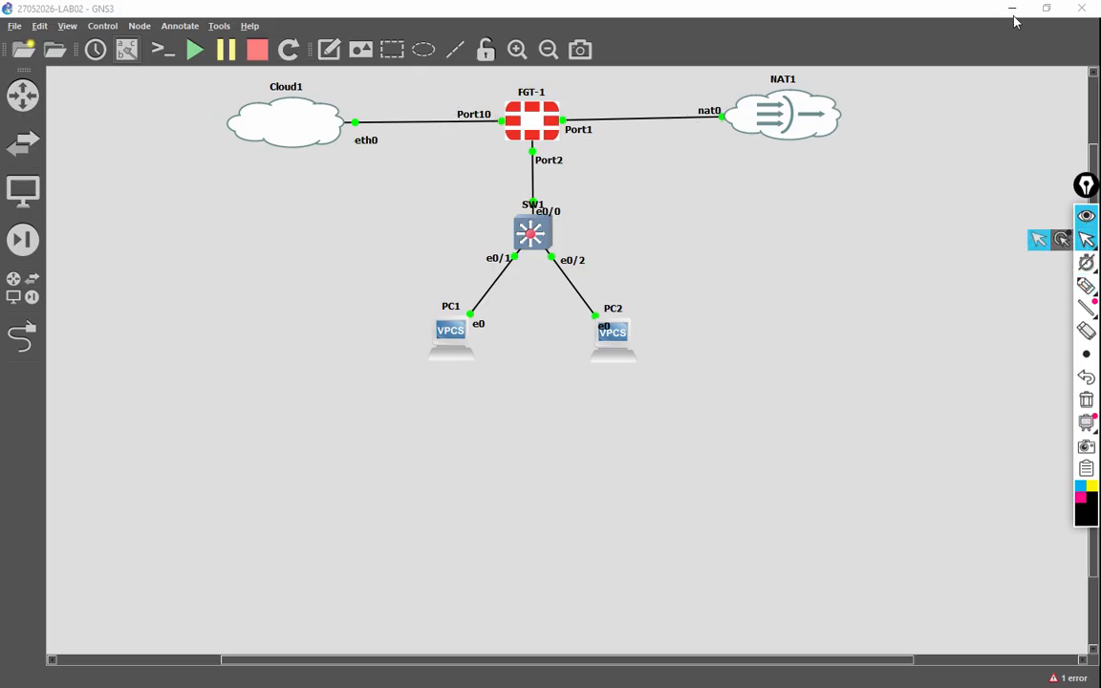
click(1012, 9)
click(932, 289)
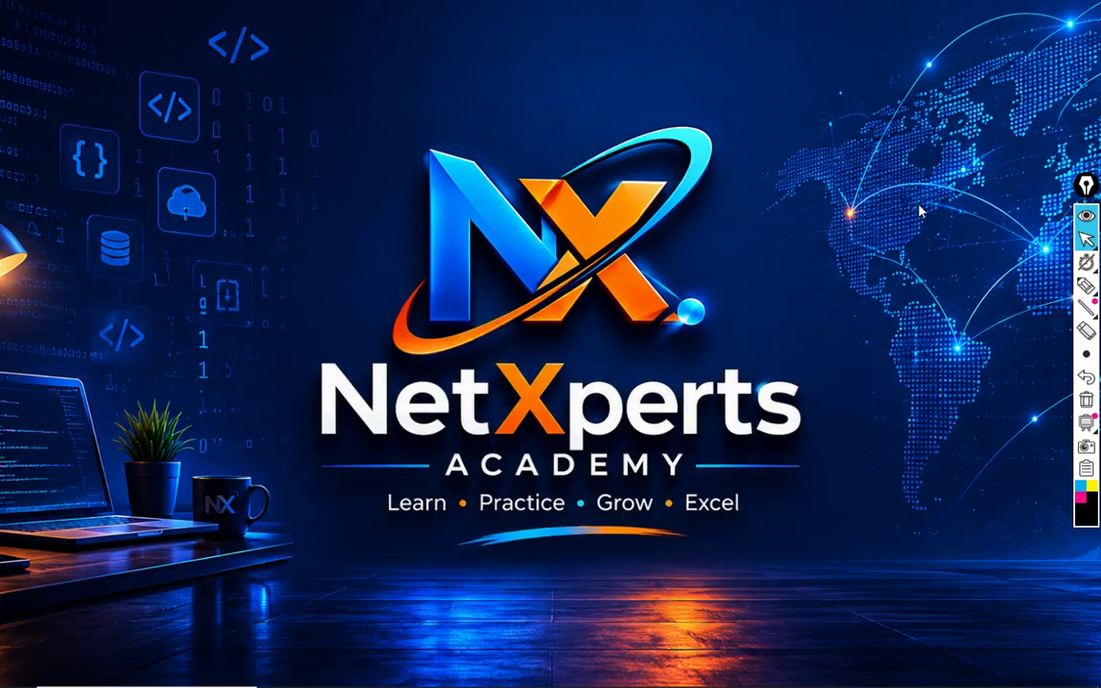